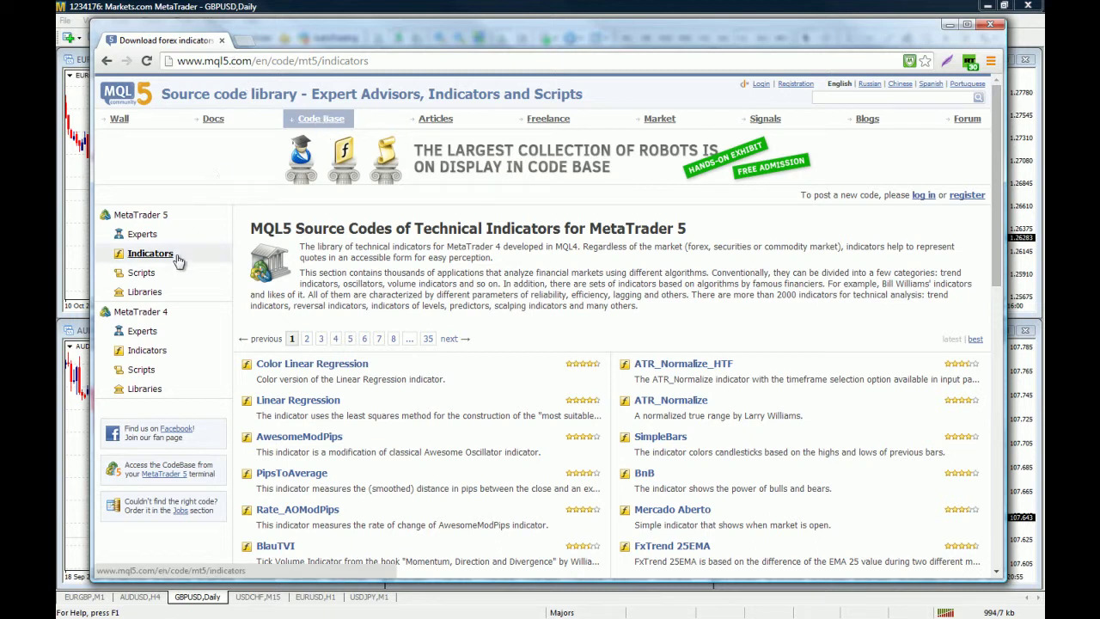
Show the Code Base's MetaTrader 4 indicators and scroll through the list, then back up.
{"action": "left_click", "coordinate": [157, 358]}
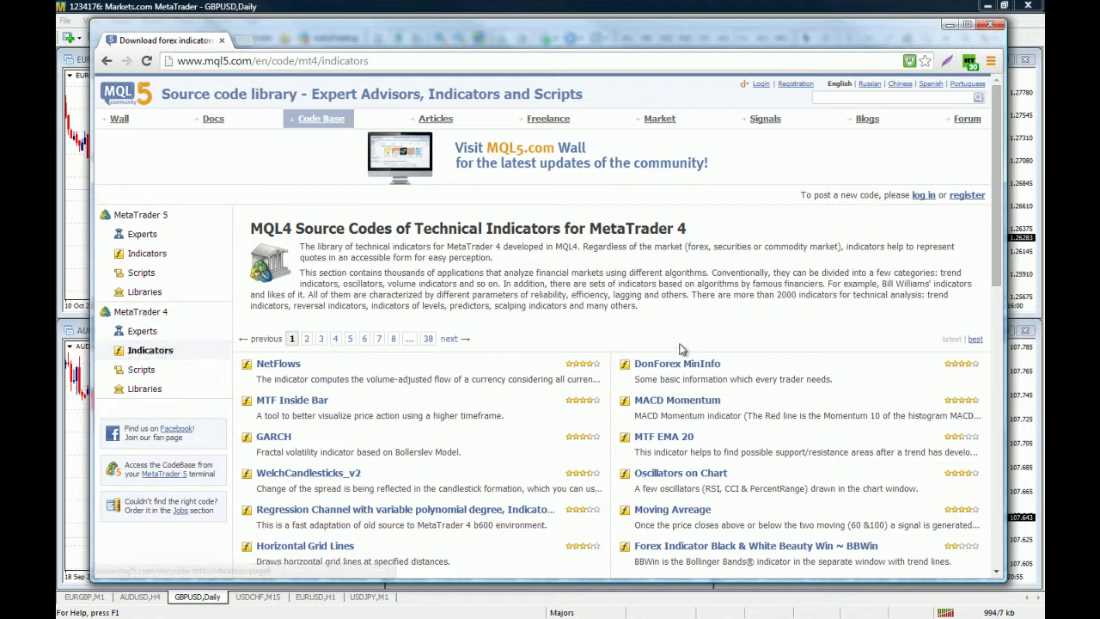
{"action": "scroll", "coordinate": [688, 339], "scroll_direction": "down", "scroll_amount": 2}
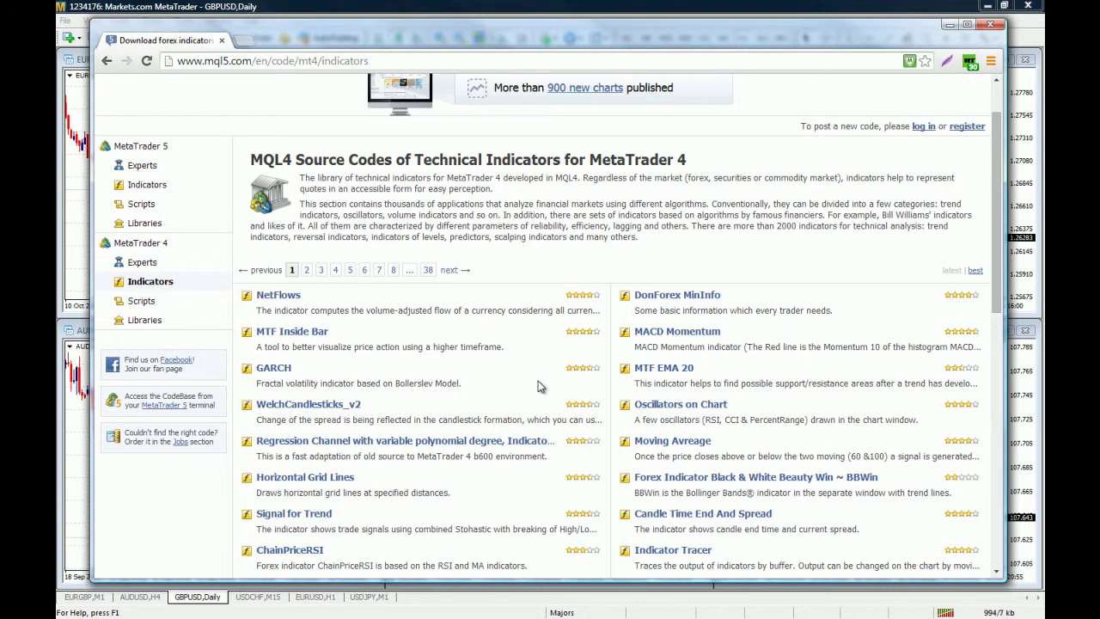
{"action": "scroll", "coordinate": [538, 376], "scroll_direction": "down", "scroll_amount": 2}
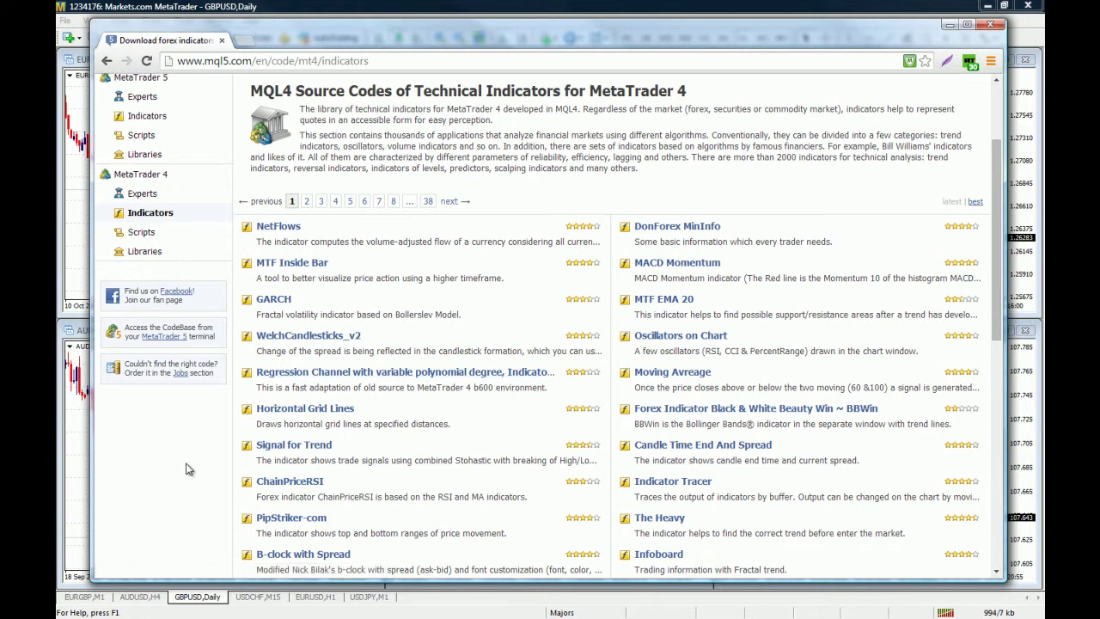
{"action": "scroll", "coordinate": [194, 466], "scroll_direction": "down", "scroll_amount": 2}
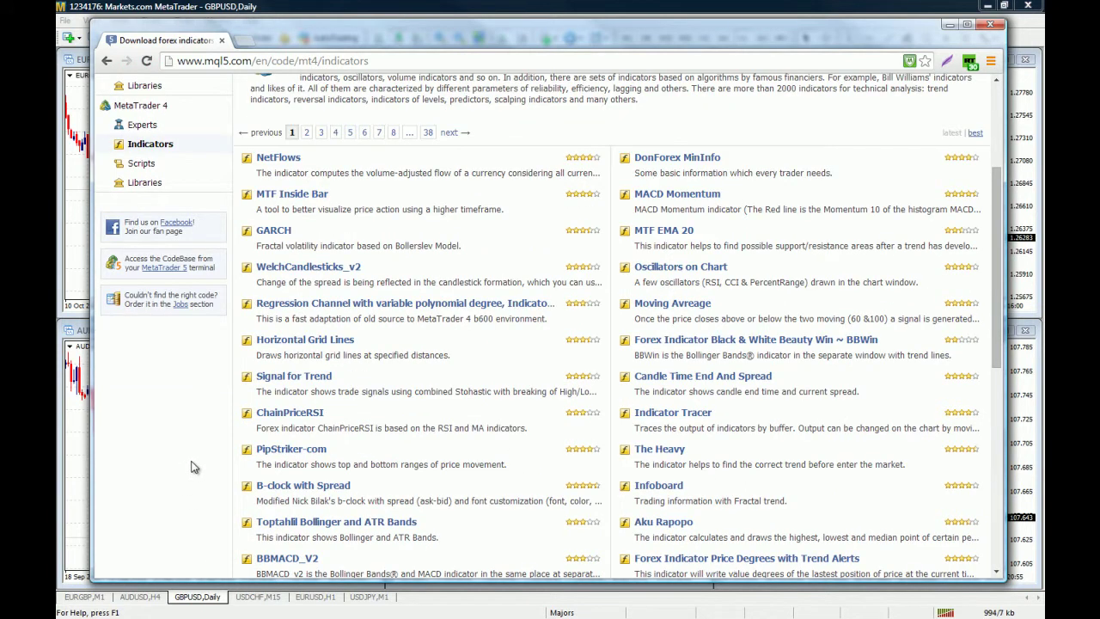
{"action": "scroll", "coordinate": [193, 466], "scroll_direction": "down", "scroll_amount": 2}
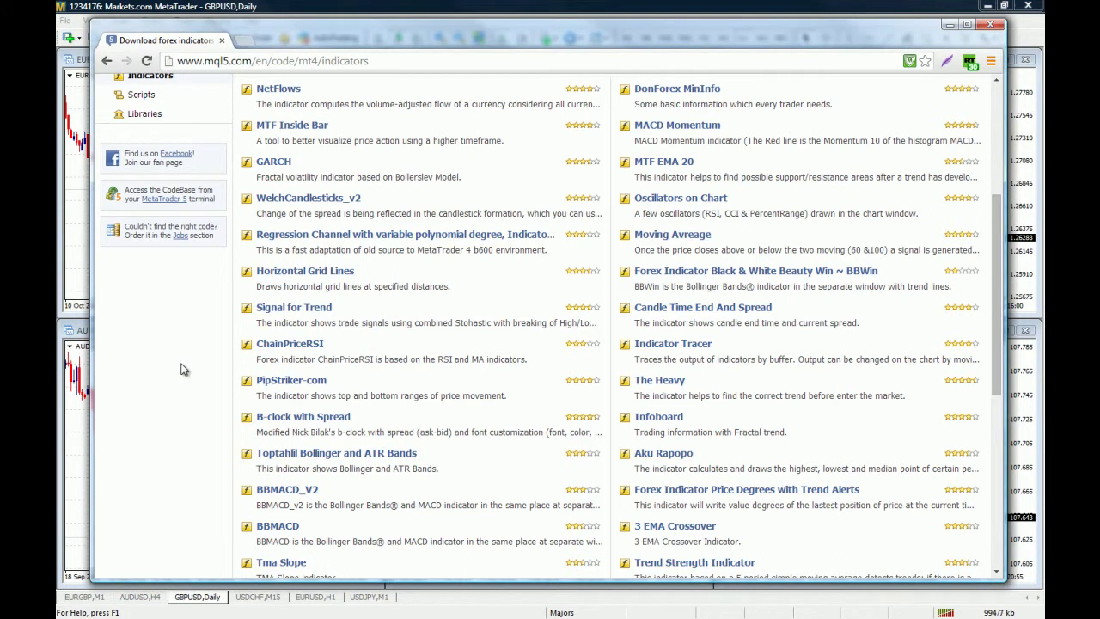
{"action": "scroll", "coordinate": [181, 369], "scroll_direction": "down", "scroll_amount": 3}
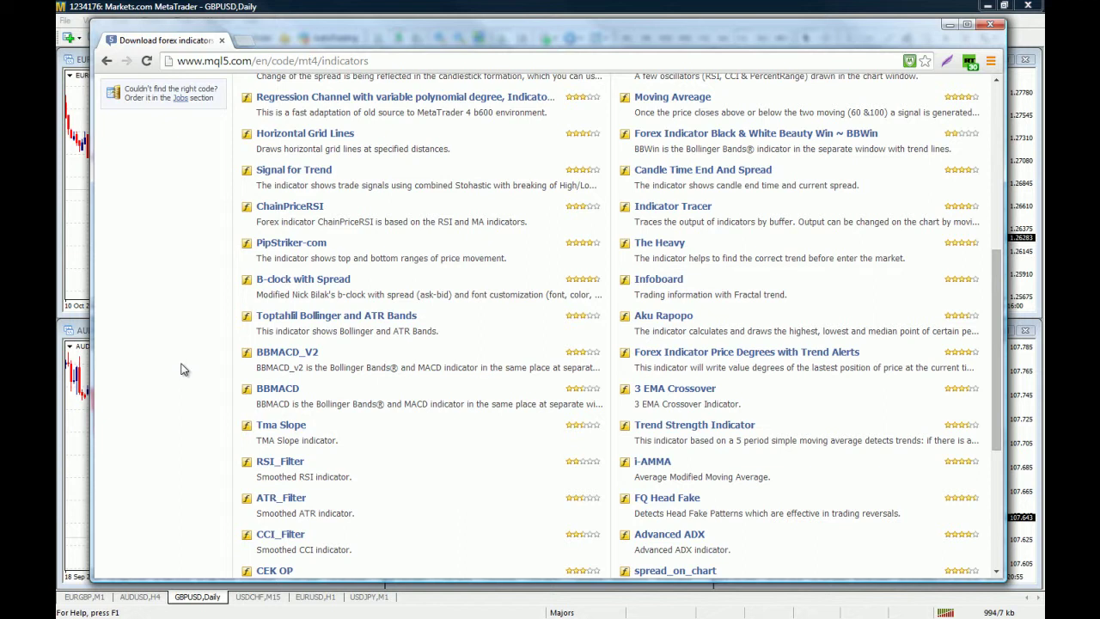
{"action": "scroll", "coordinate": [180, 370], "scroll_direction": "down", "scroll_amount": 4}
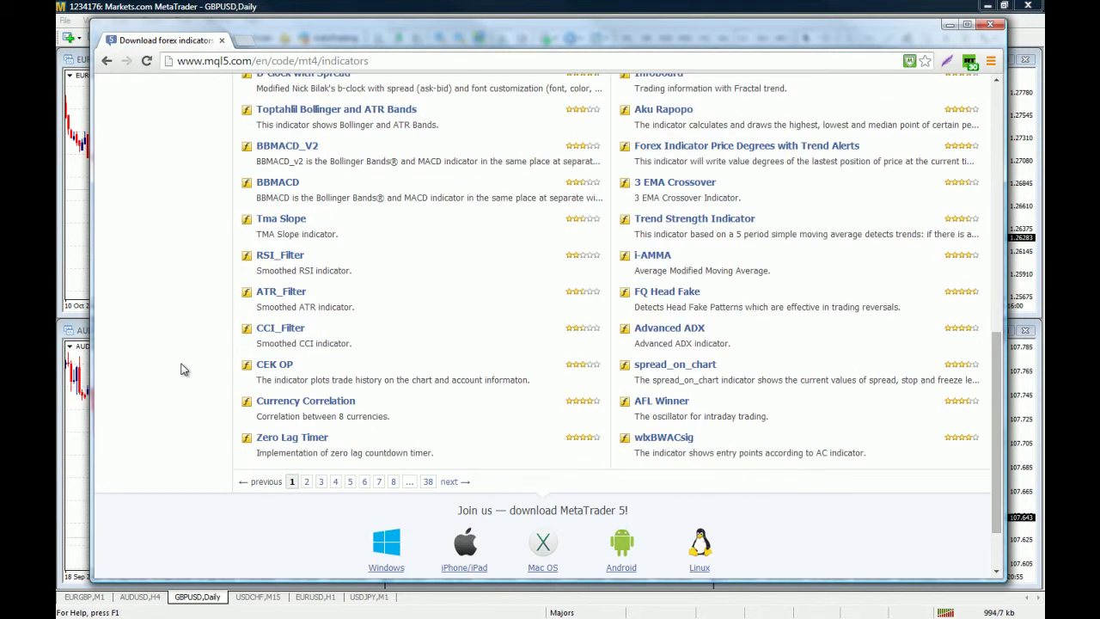
{"action": "scroll", "coordinate": [181, 369], "scroll_direction": "up", "scroll_amount": 10}
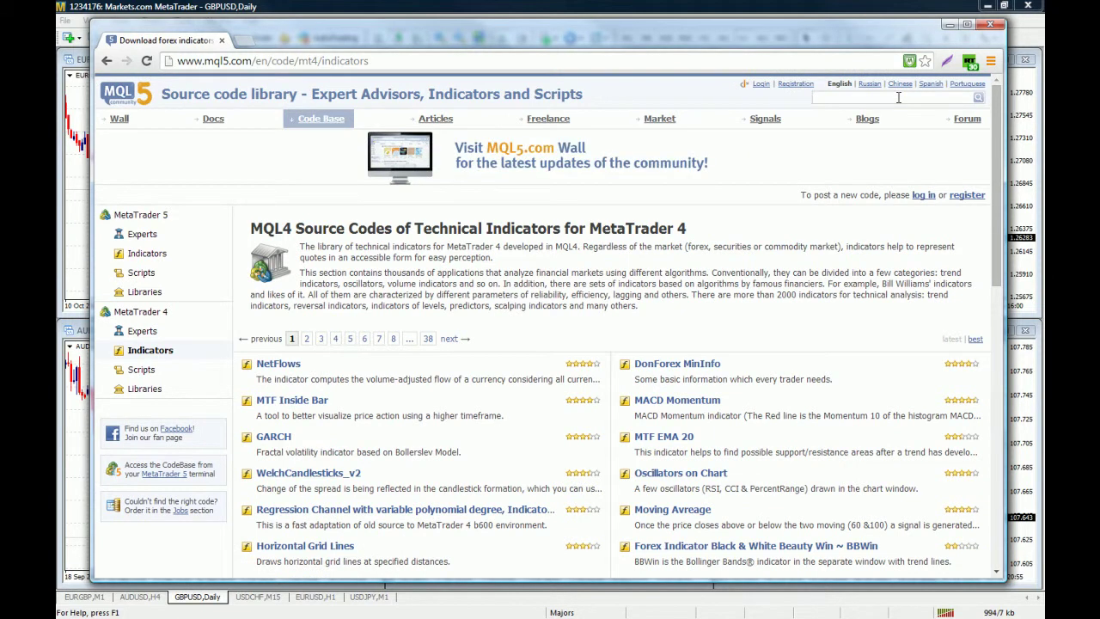
Search for 'trend' and limit the results to the Codebase.
{"action": "type", "text": "trend"}
{"action": "key", "text": "Return"}
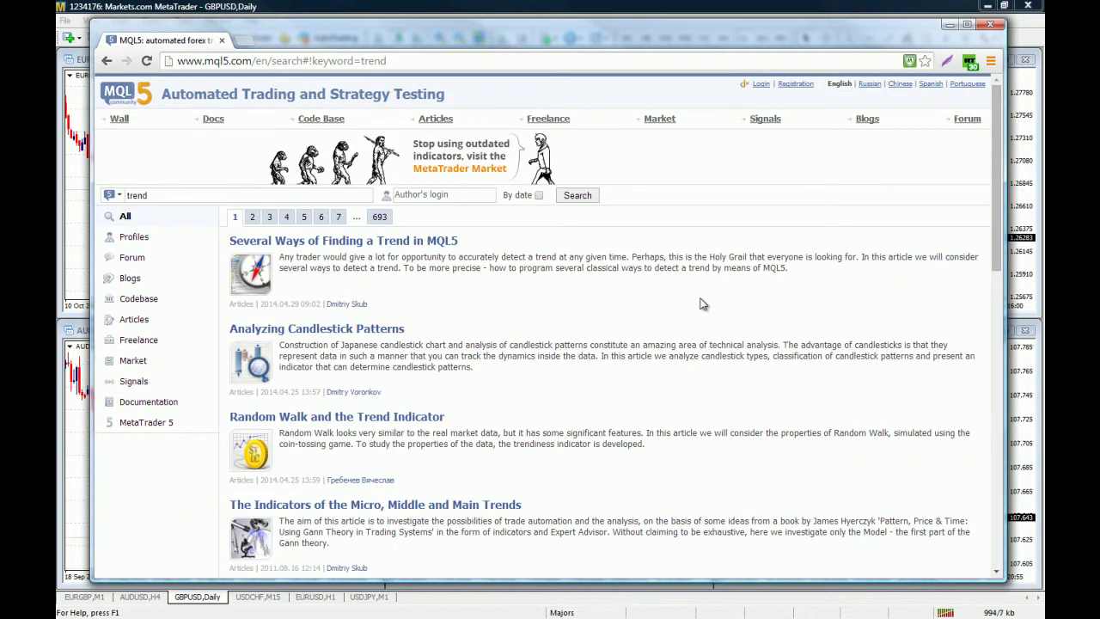
{"action": "left_click", "coordinate": [155, 300]}
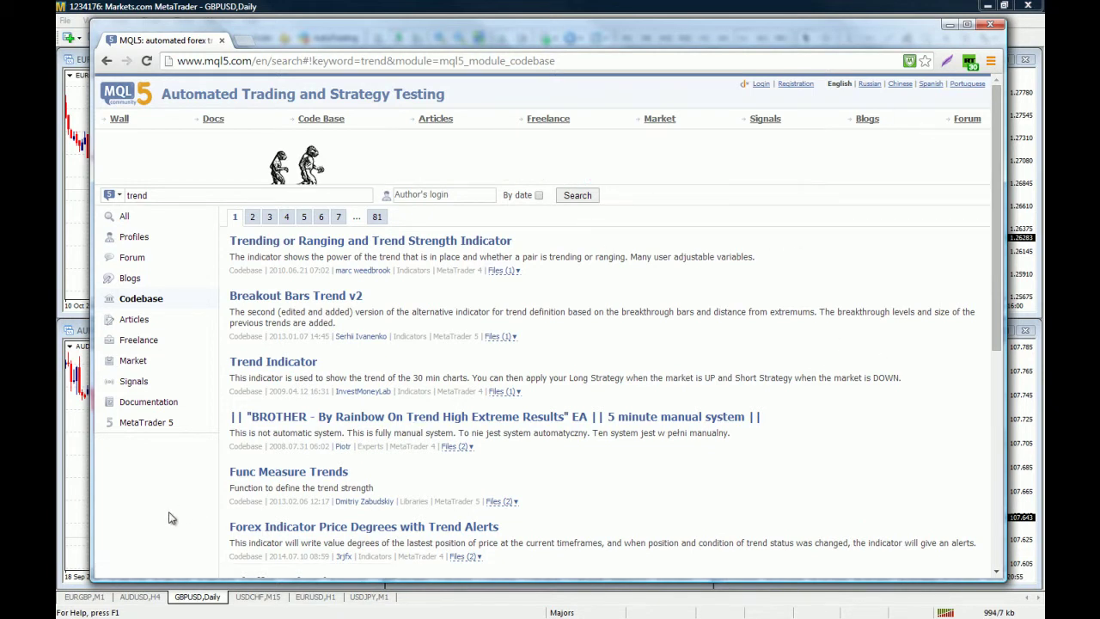
Open Trend Indicator, price degrees and several-timeframes trend indicator results in new tabs.
{"action": "right_click", "coordinate": [302, 368]}
{"action": "left_click", "coordinate": [335, 373]}
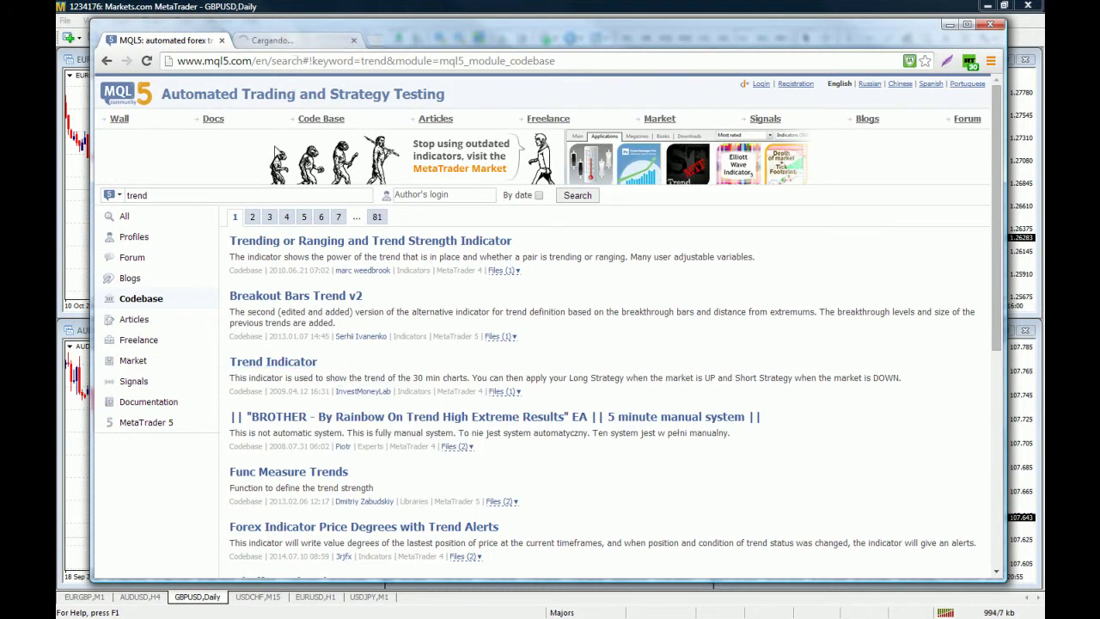
{"action": "scroll", "coordinate": [185, 493], "scroll_direction": "down", "scroll_amount": 2}
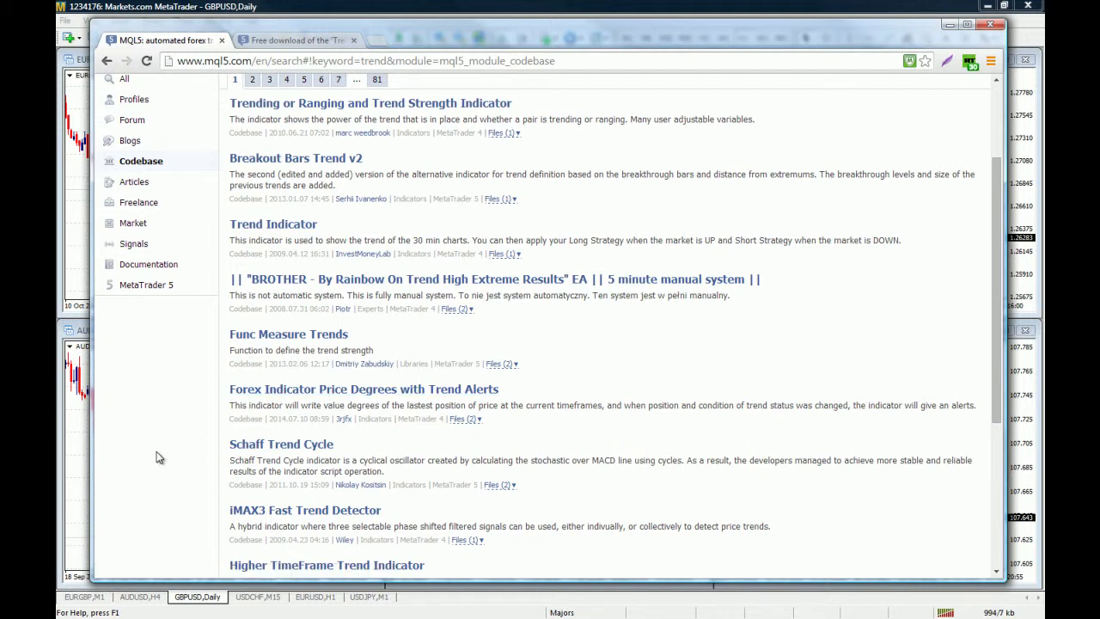
{"action": "right_click", "coordinate": [403, 388]}
{"action": "left_click", "coordinate": [446, 400]}
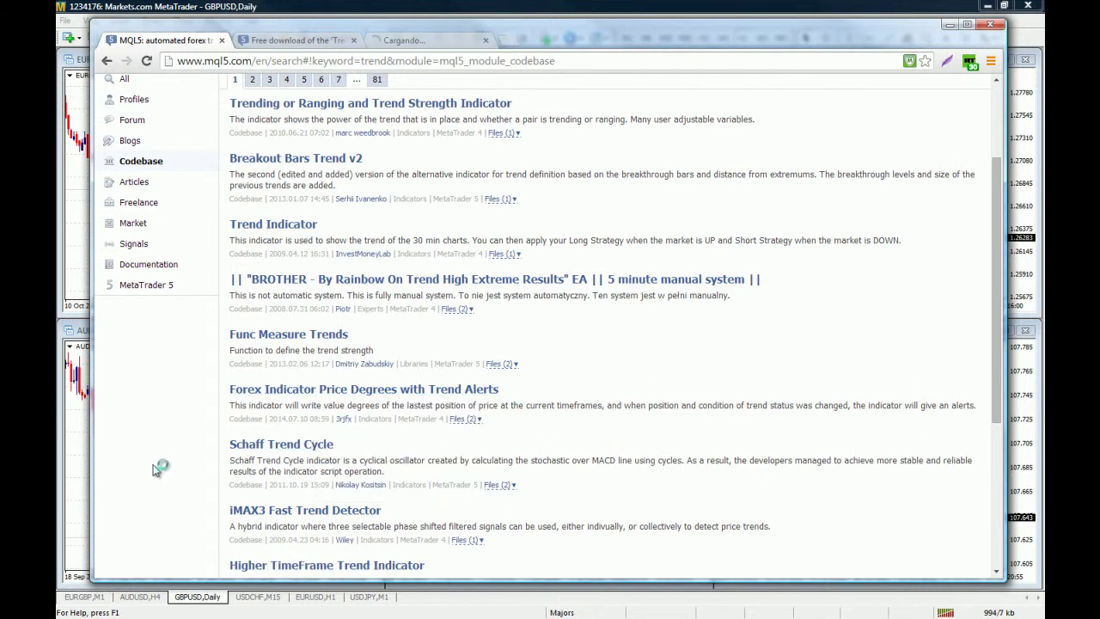
{"action": "scroll", "coordinate": [153, 468], "scroll_direction": "down", "scroll_amount": 3}
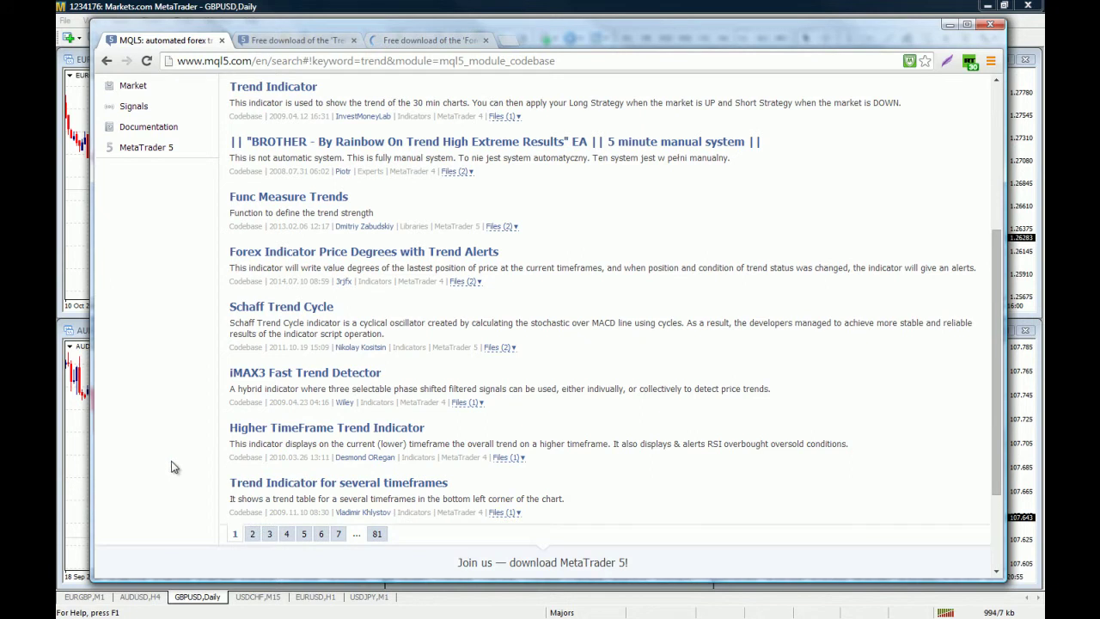
{"action": "right_click", "coordinate": [284, 486]}
{"action": "left_click", "coordinate": [300, 491]}
On results page 2, open Trend Lines Crossing and Easy Trend Visualizer in new tabs.
{"action": "left_click", "coordinate": [252, 533]}
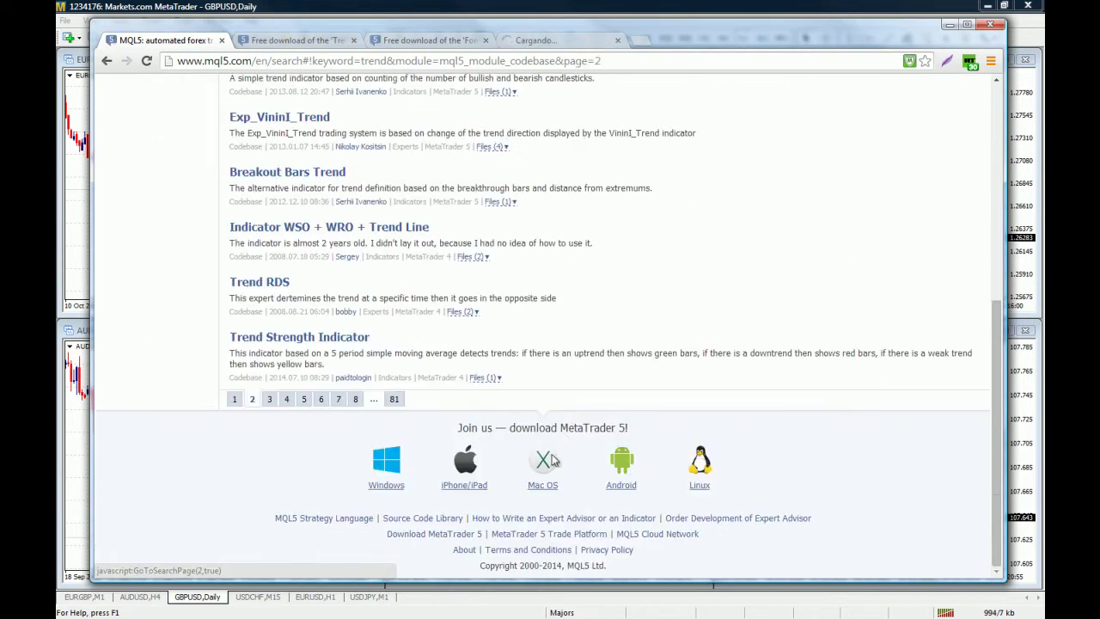
{"action": "scroll", "coordinate": [481, 286], "scroll_direction": "up", "scroll_amount": 5}
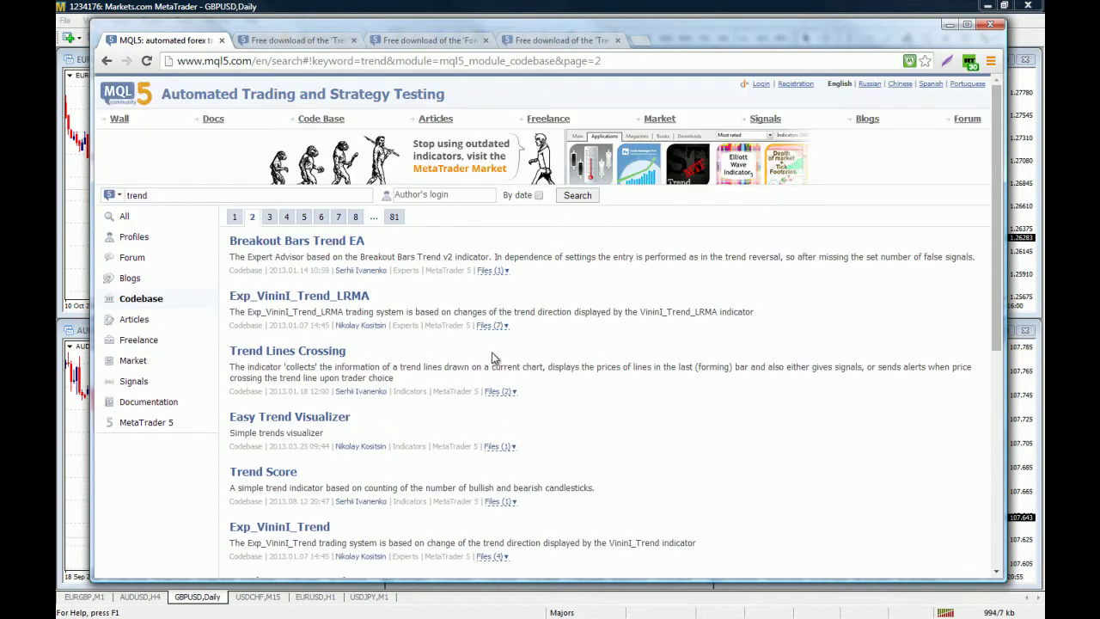
{"action": "right_click", "coordinate": [290, 361]}
{"action": "left_click", "coordinate": [296, 367]}
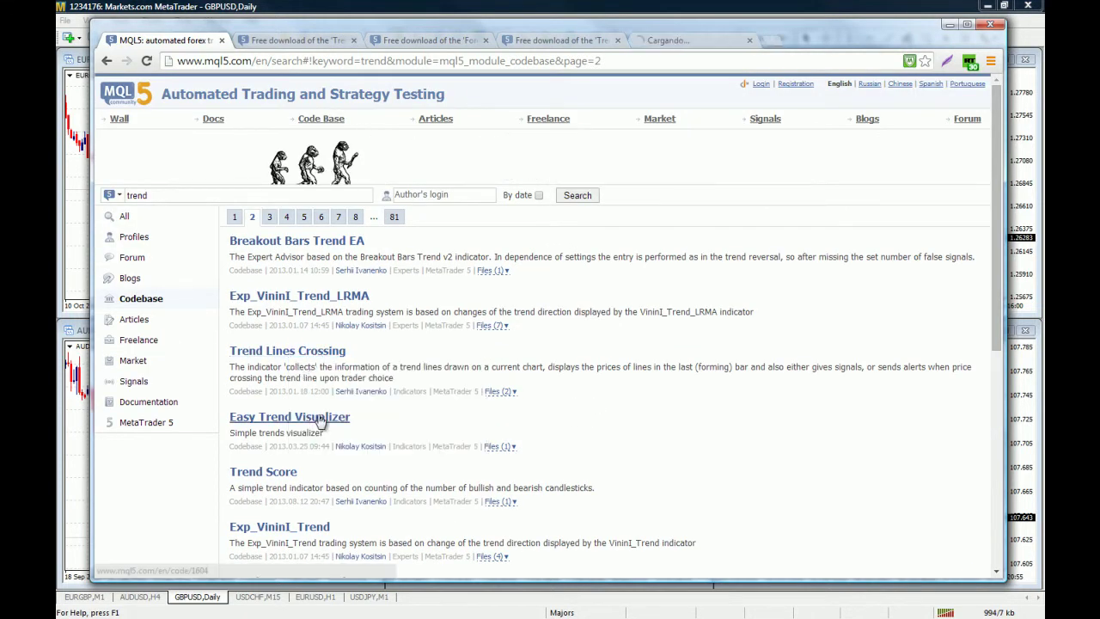
{"action": "right_click", "coordinate": [342, 421]}
{"action": "left_click", "coordinate": [343, 425]}
{"action": "scroll", "coordinate": [200, 515], "scroll_direction": "down", "scroll_amount": 1}
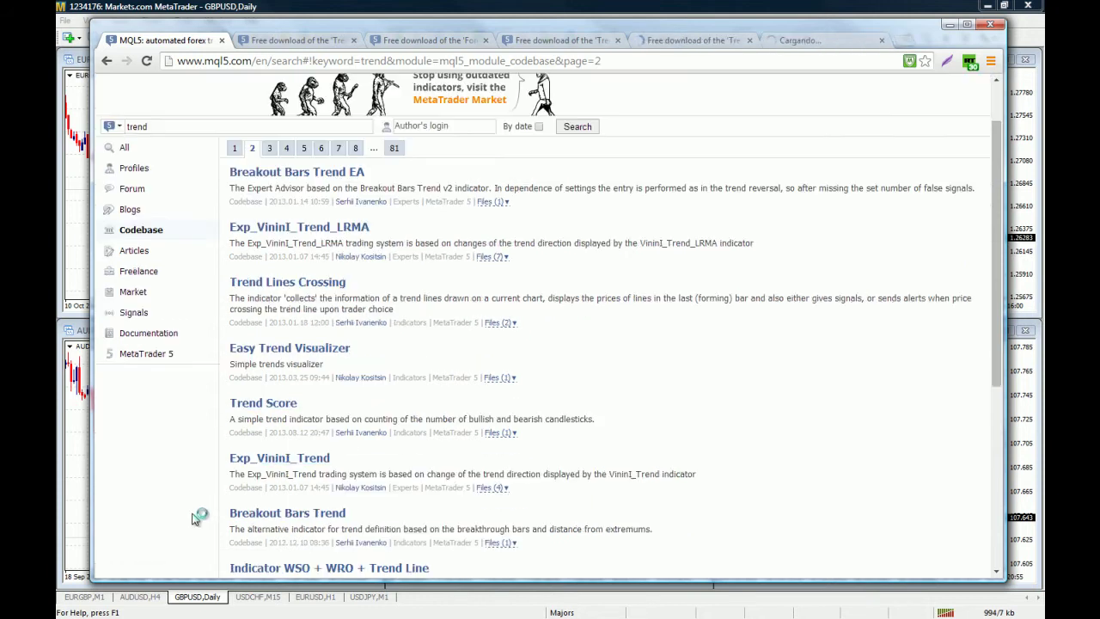
{"action": "scroll", "coordinate": [200, 516], "scroll_direction": "down", "scroll_amount": 3}
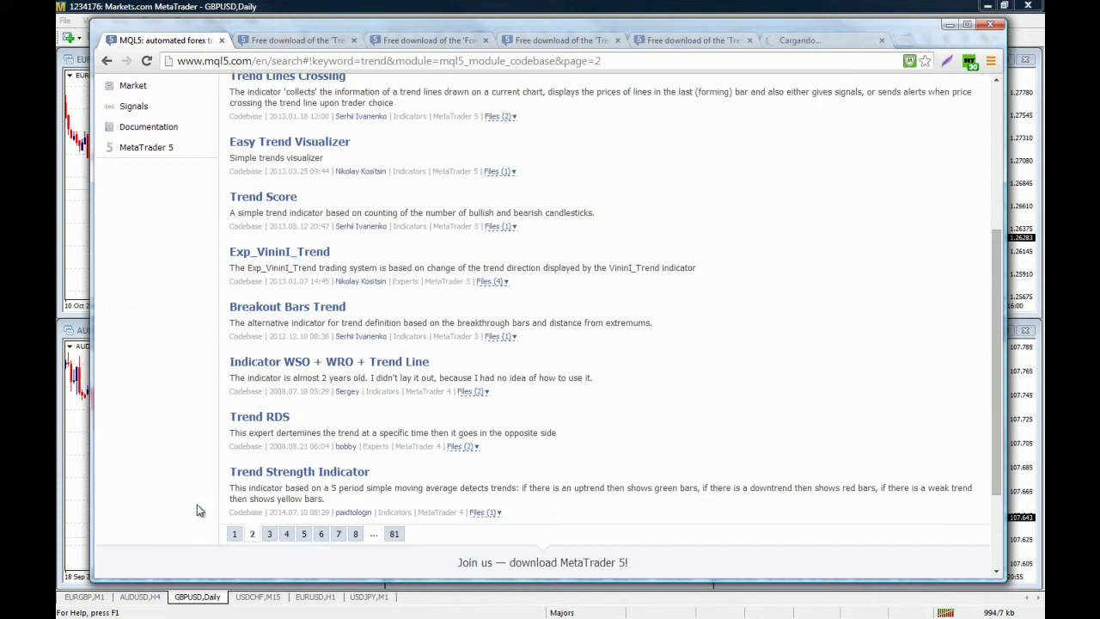
Look through the third page of 'trend' search results.
{"action": "left_click", "coordinate": [269, 534]}
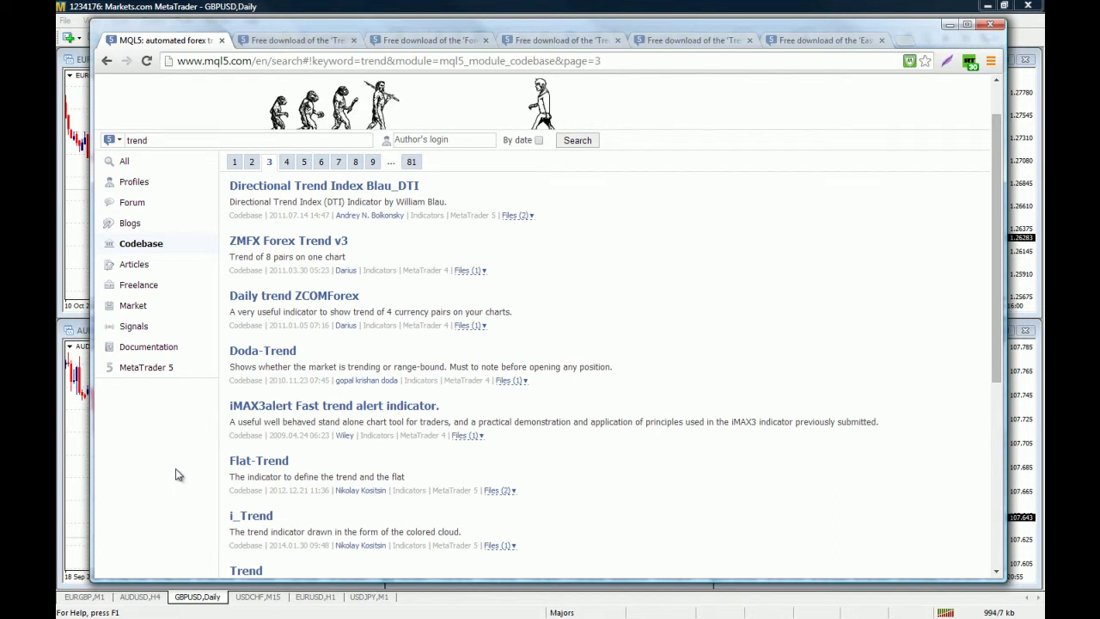
{"action": "scroll", "coordinate": [176, 475], "scroll_direction": "down", "scroll_amount": 1}
{"action": "scroll", "coordinate": [176, 475], "scroll_direction": "down", "scroll_amount": 2}
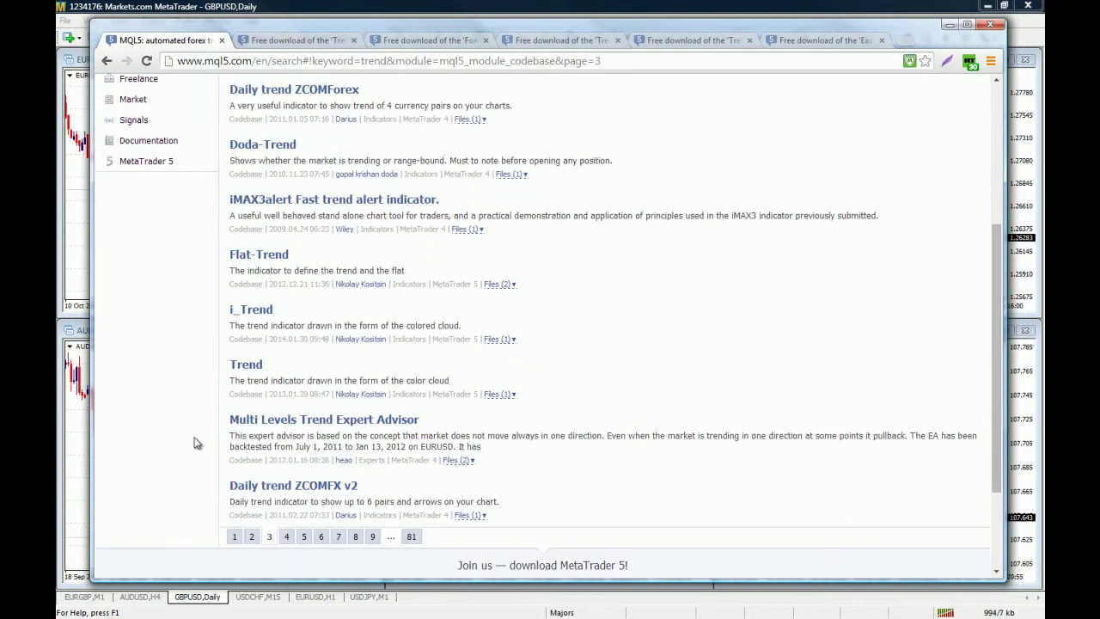
{"action": "scroll", "coordinate": [206, 442], "scroll_direction": "up", "scroll_amount": 4}
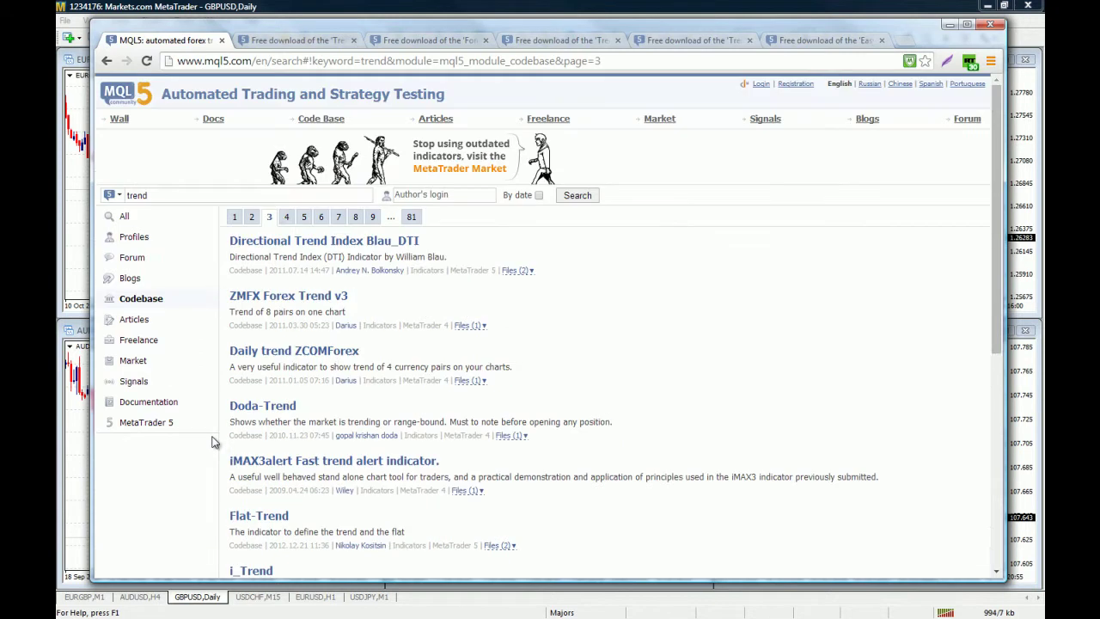
Switch to the Trend Indicator download tab and read through its description and comments.
{"action": "left_click", "coordinate": [299, 43]}
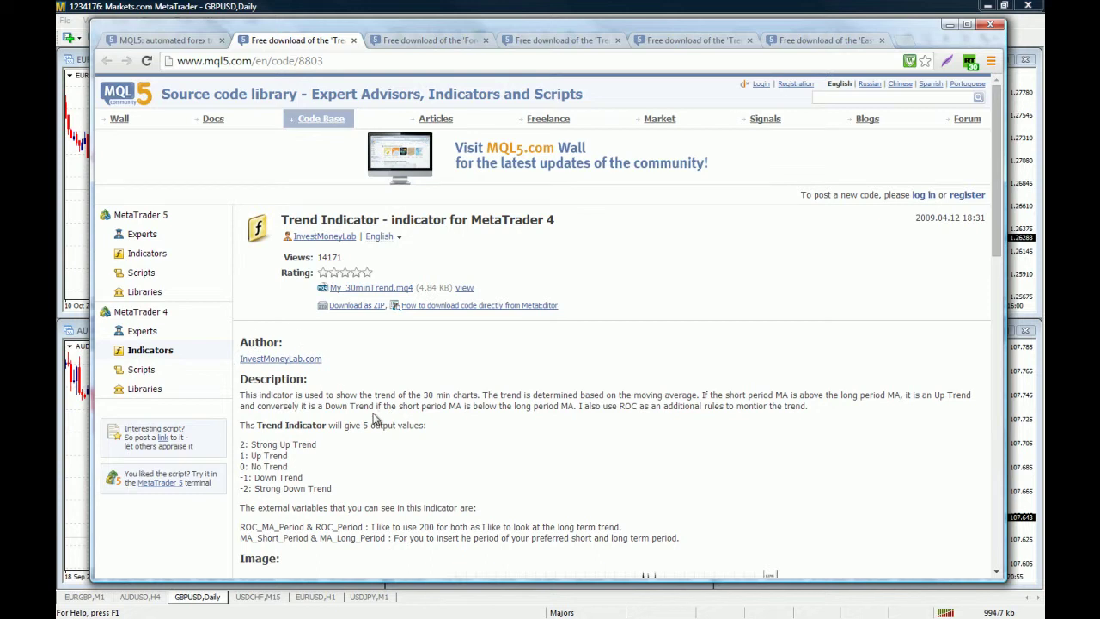
{"action": "scroll", "coordinate": [373, 418], "scroll_direction": "down", "scroll_amount": 2}
{"action": "scroll", "coordinate": [372, 418], "scroll_direction": "down", "scroll_amount": 2}
{"action": "scroll", "coordinate": [376, 416], "scroll_direction": "down", "scroll_amount": 2}
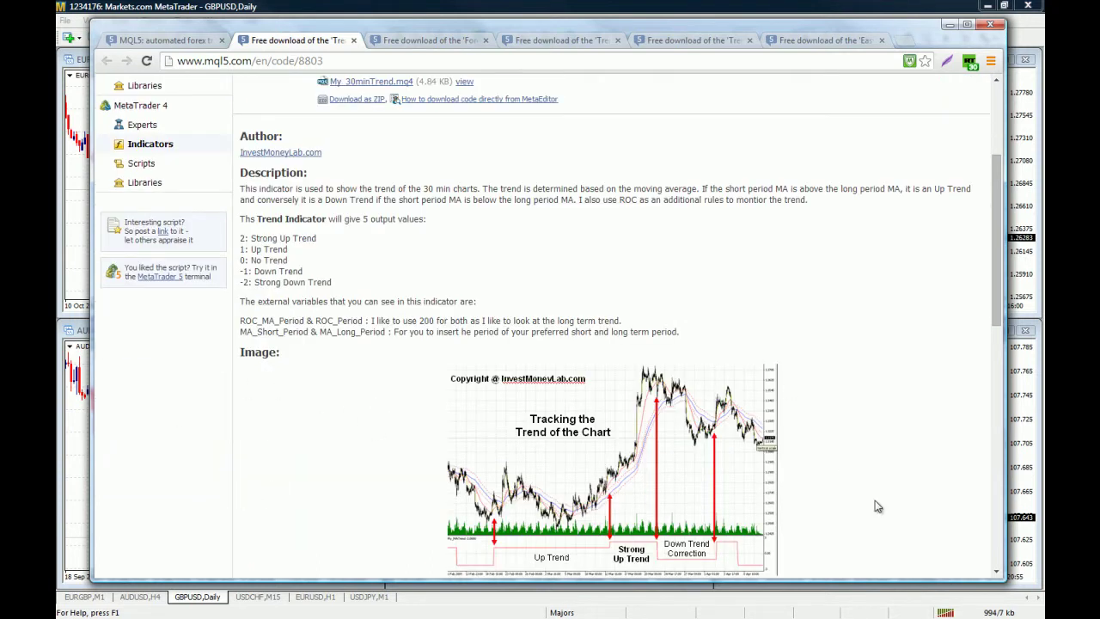
{"action": "scroll", "coordinate": [898, 460], "scroll_direction": "down", "scroll_amount": 2}
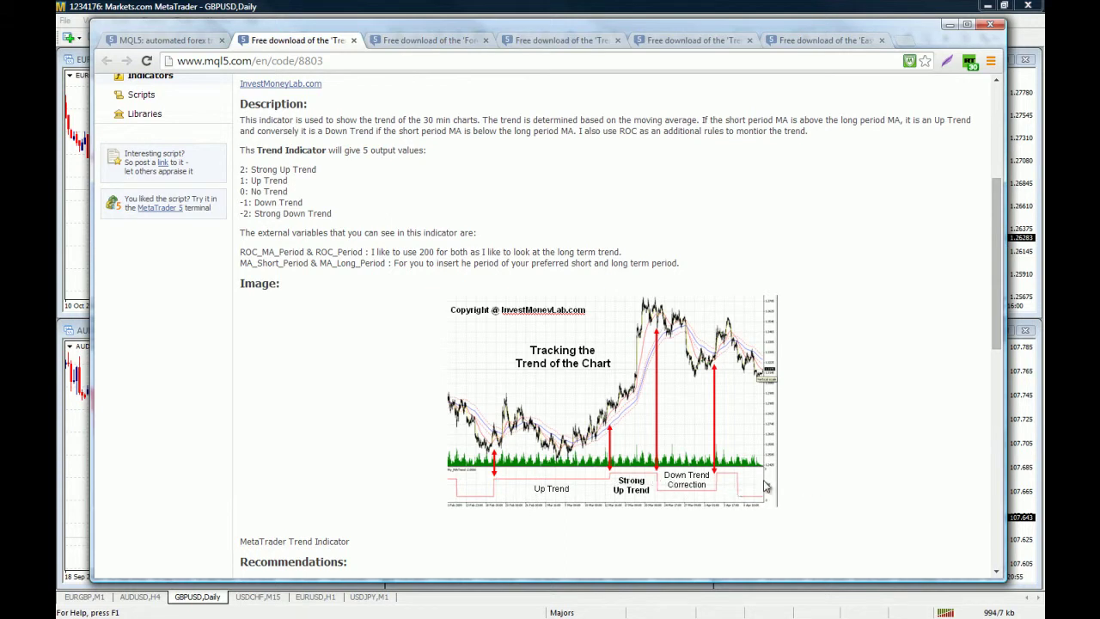
{"action": "scroll", "coordinate": [821, 454], "scroll_direction": "up", "scroll_amount": 3}
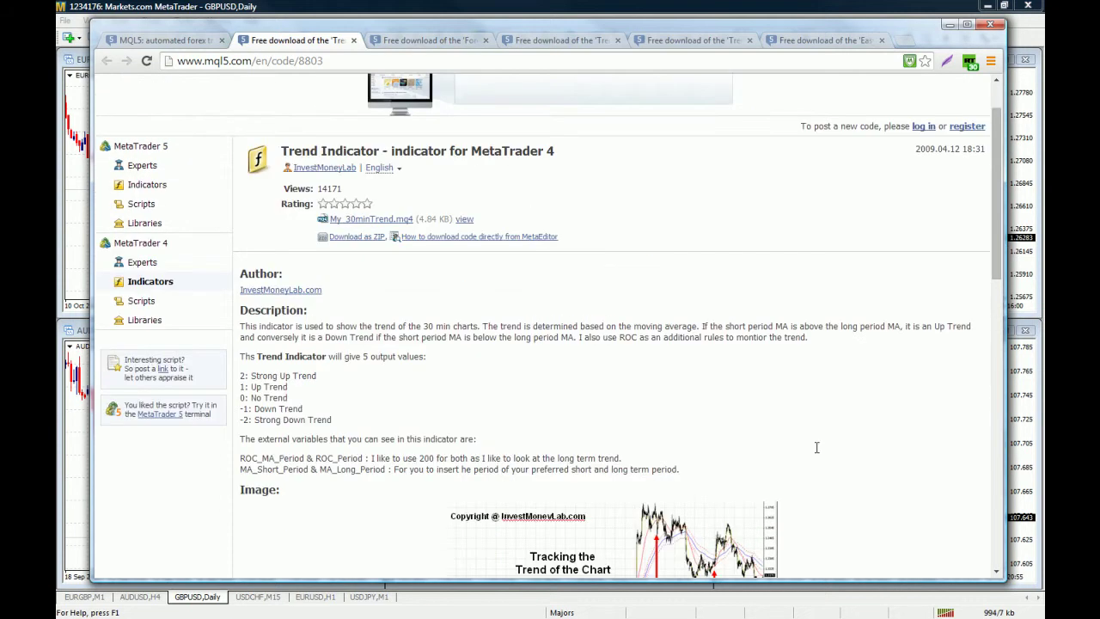
{"action": "scroll", "coordinate": [370, 404], "scroll_direction": "down", "scroll_amount": 8}
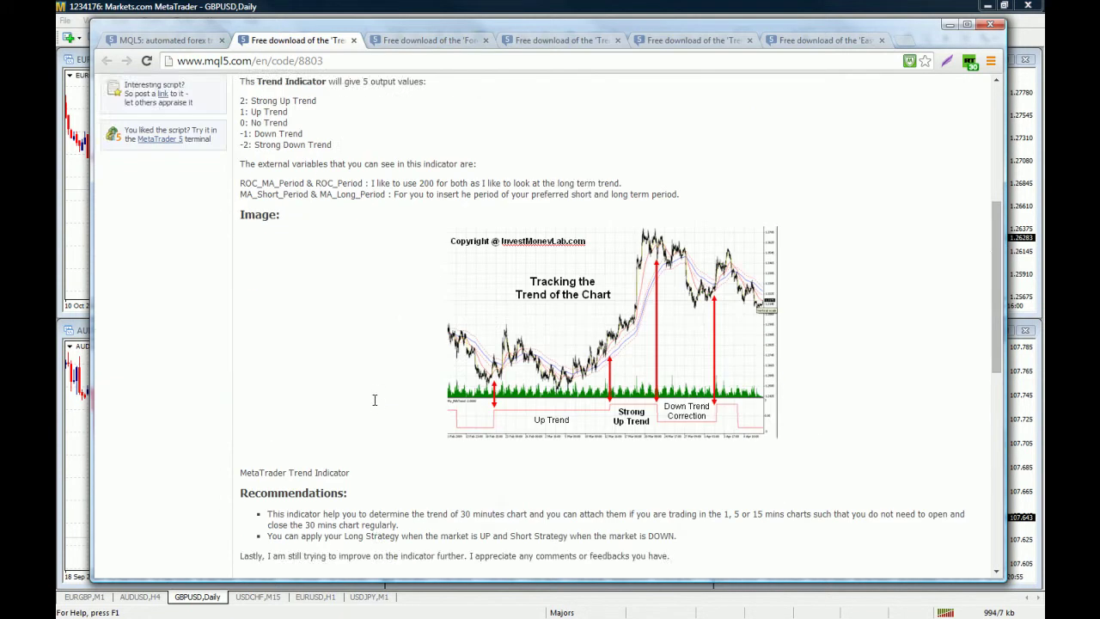
{"action": "scroll", "coordinate": [163, 474], "scroll_direction": "down", "scroll_amount": 2}
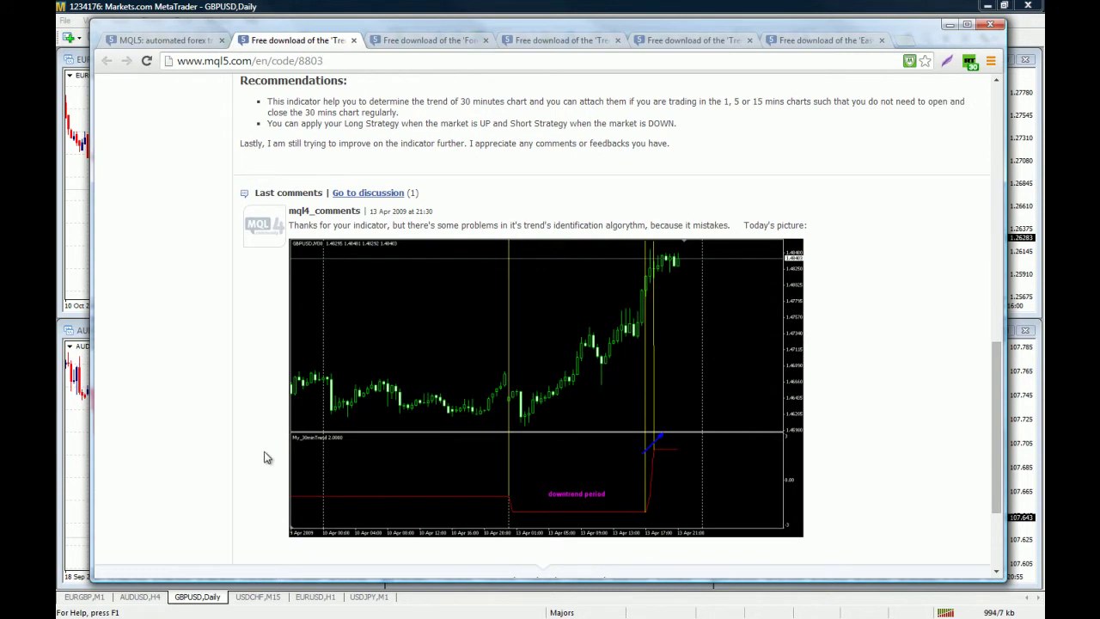
{"action": "scroll", "coordinate": [891, 332], "scroll_direction": "down", "scroll_amount": 2}
{"action": "scroll", "coordinate": [891, 332], "scroll_direction": "up", "scroll_amount": 4}
{"action": "scroll", "coordinate": [891, 332], "scroll_direction": "up", "scroll_amount": 4}
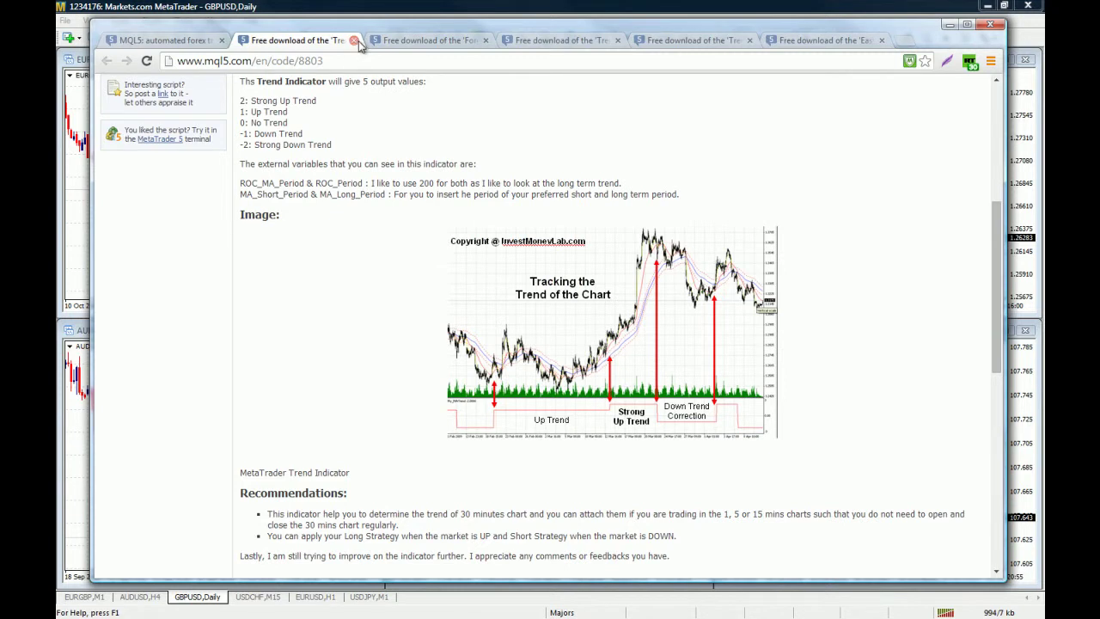
{"action": "scroll", "coordinate": [337, 300], "scroll_direction": "up", "scroll_amount": 2}
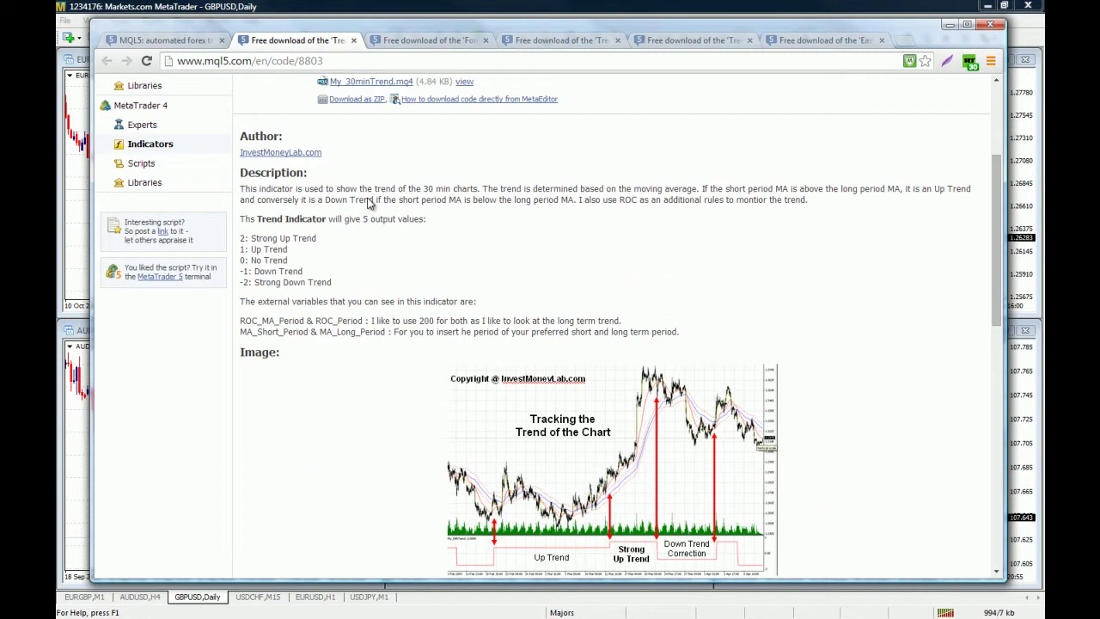
Close the My_30minTrend tab and review the Price Degrees with Trend Alerts page.
{"action": "left_click", "coordinate": [353, 40]}
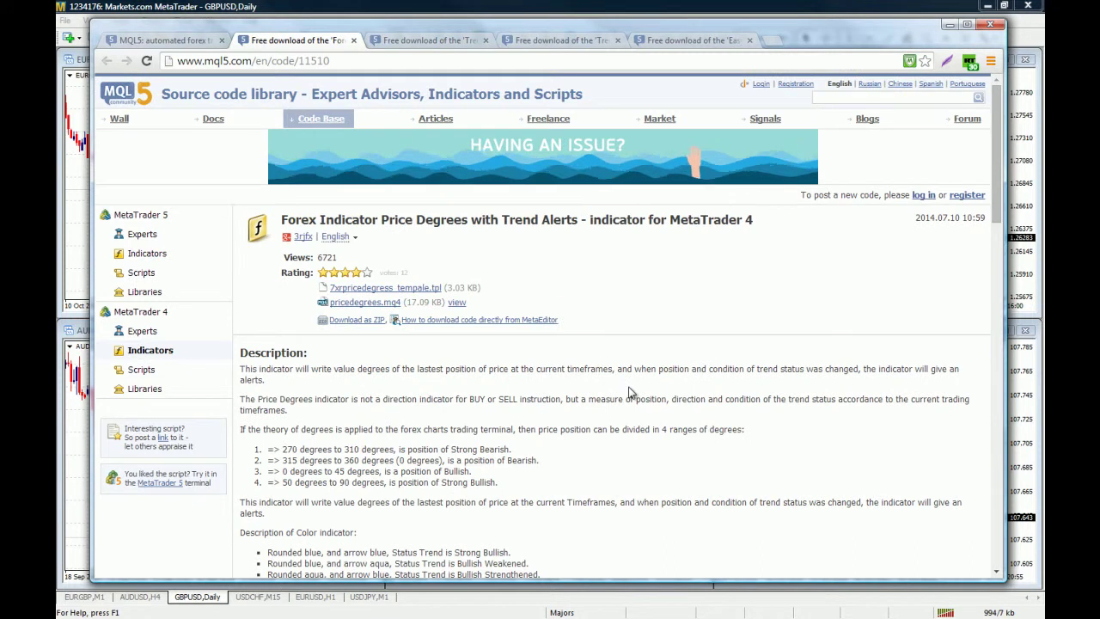
{"action": "scroll", "coordinate": [628, 393], "scroll_direction": "down", "scroll_amount": 3}
{"action": "scroll", "coordinate": [628, 393], "scroll_direction": "down", "scroll_amount": 3}
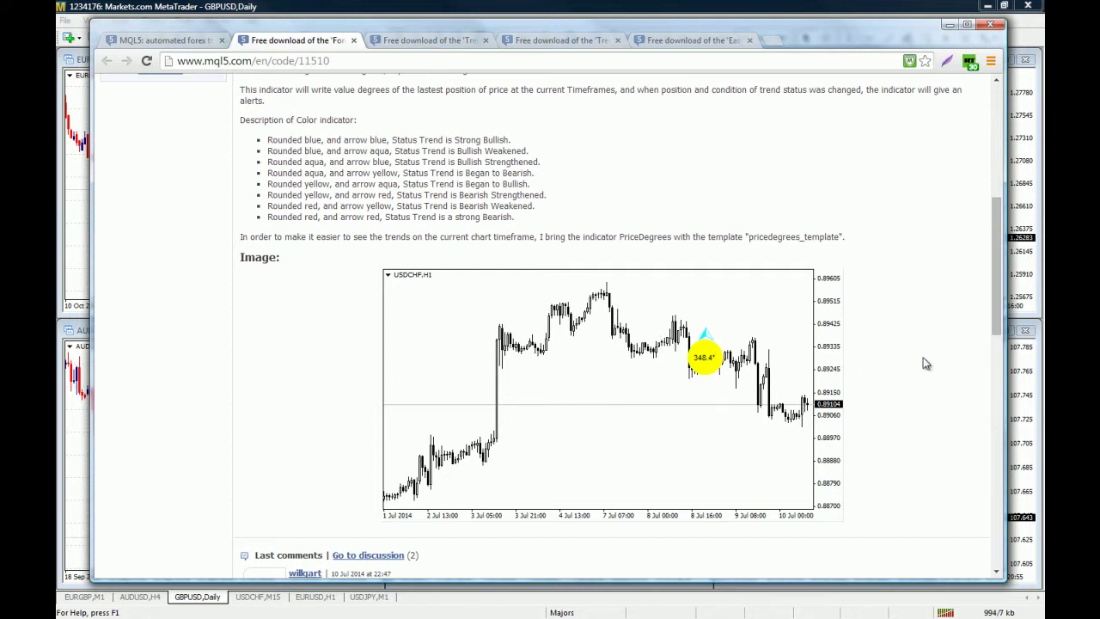
{"action": "scroll", "coordinate": [928, 347], "scroll_direction": "up", "scroll_amount": 5}
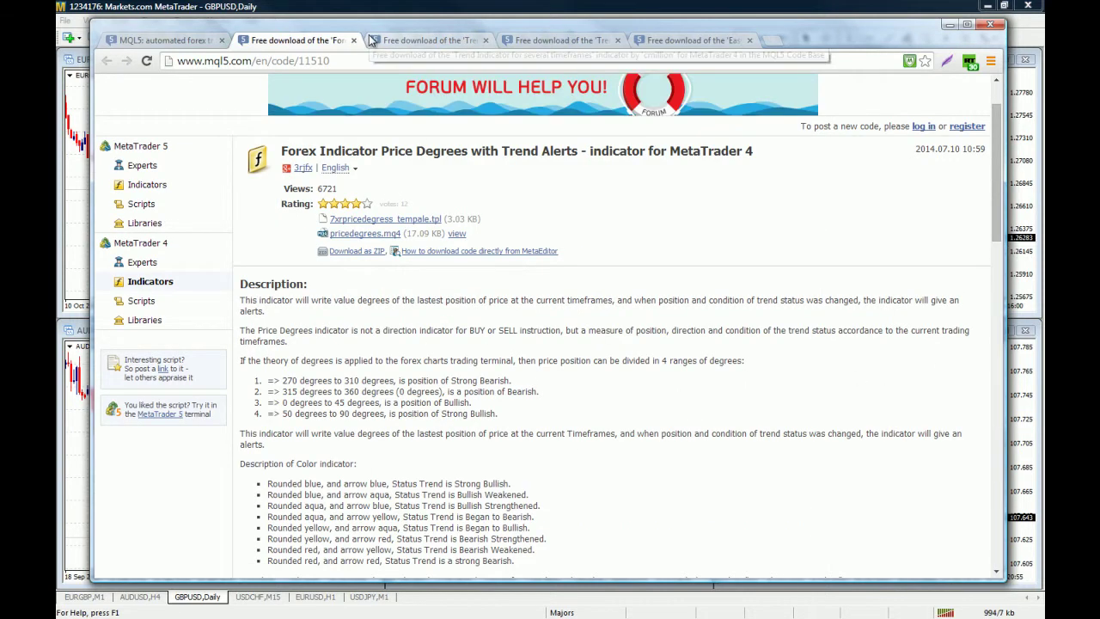
{"action": "left_click", "coordinate": [353, 40]}
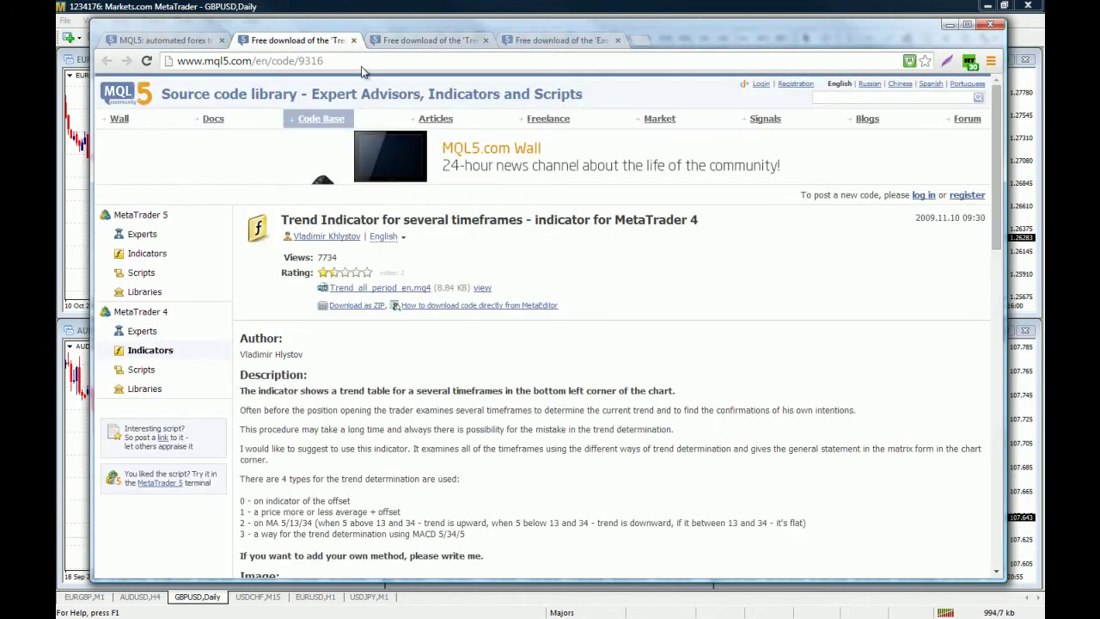
{"action": "scroll", "coordinate": [705, 381], "scroll_direction": "down", "scroll_amount": 4}
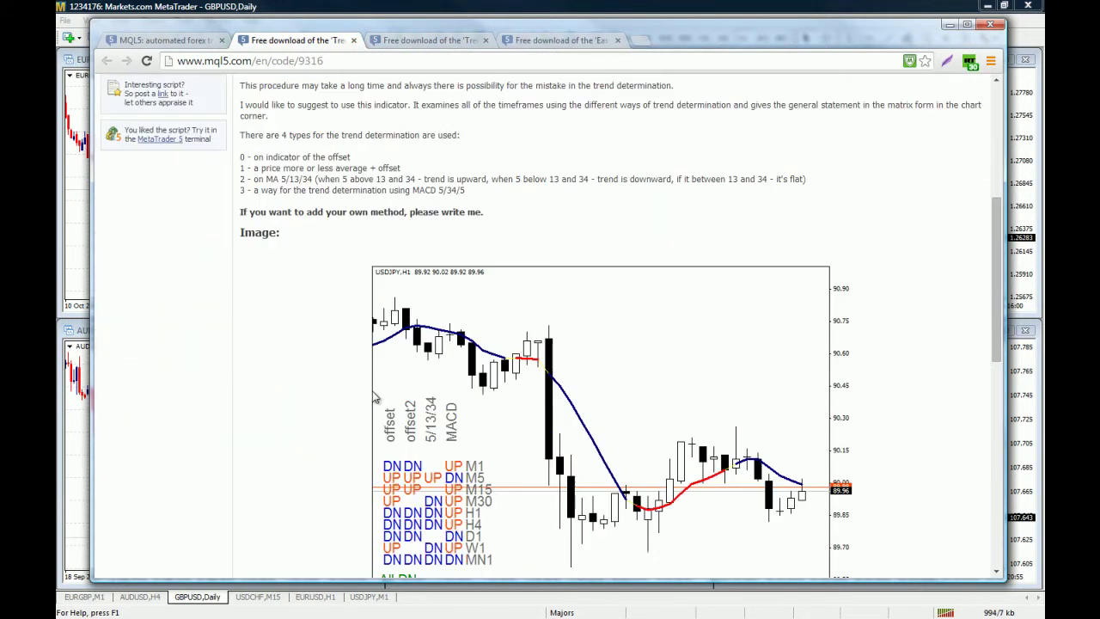
{"action": "scroll", "coordinate": [191, 404], "scroll_direction": "down", "scroll_amount": 1}
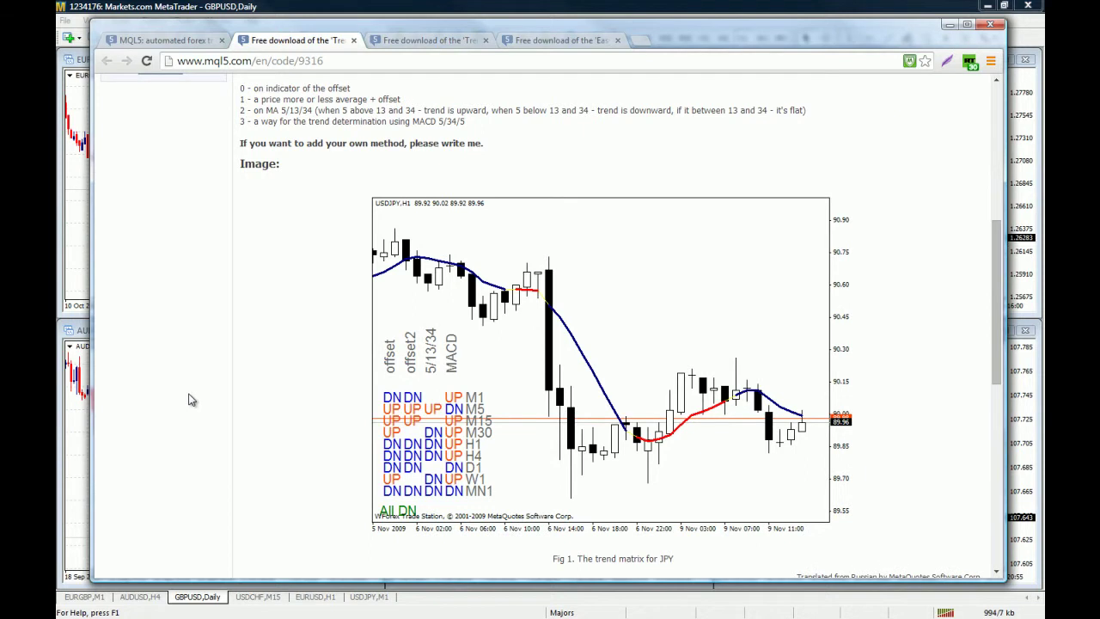
{"action": "scroll", "coordinate": [190, 400], "scroll_direction": "up", "scroll_amount": 1}
{"action": "scroll", "coordinate": [191, 399], "scroll_direction": "down", "scroll_amount": 1}
{"action": "scroll", "coordinate": [890, 381], "scroll_direction": "up", "scroll_amount": 10}
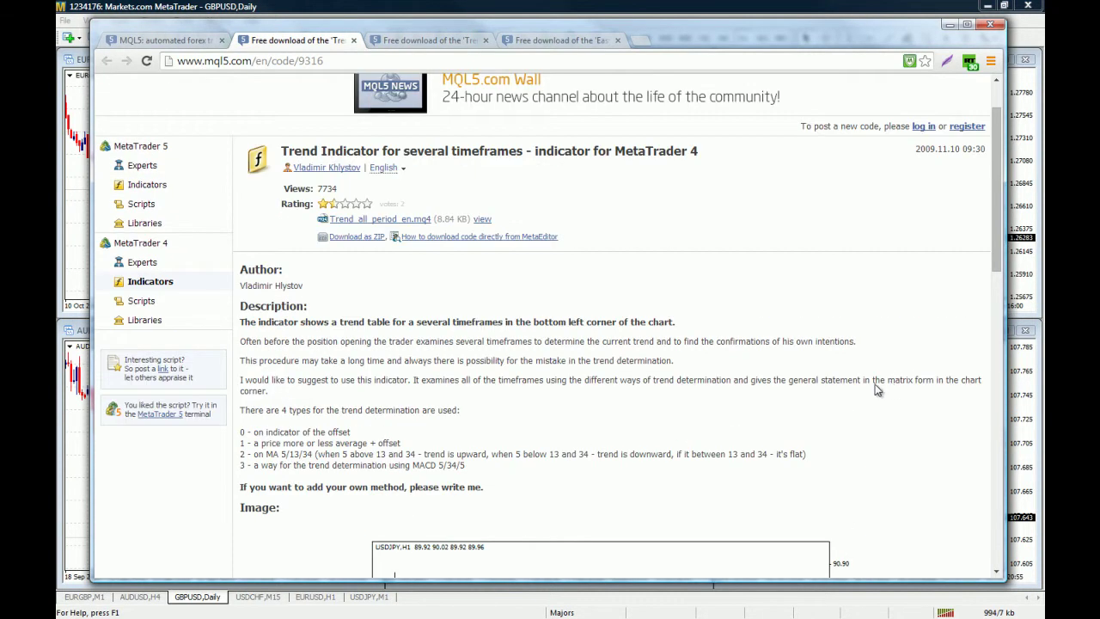
Review the Trend Lines Crossing page, then move on to the Easy Trend Visualizer page.
{"action": "left_click", "coordinate": [432, 41]}
{"action": "scroll", "coordinate": [562, 369], "scroll_direction": "down", "scroll_amount": 10}
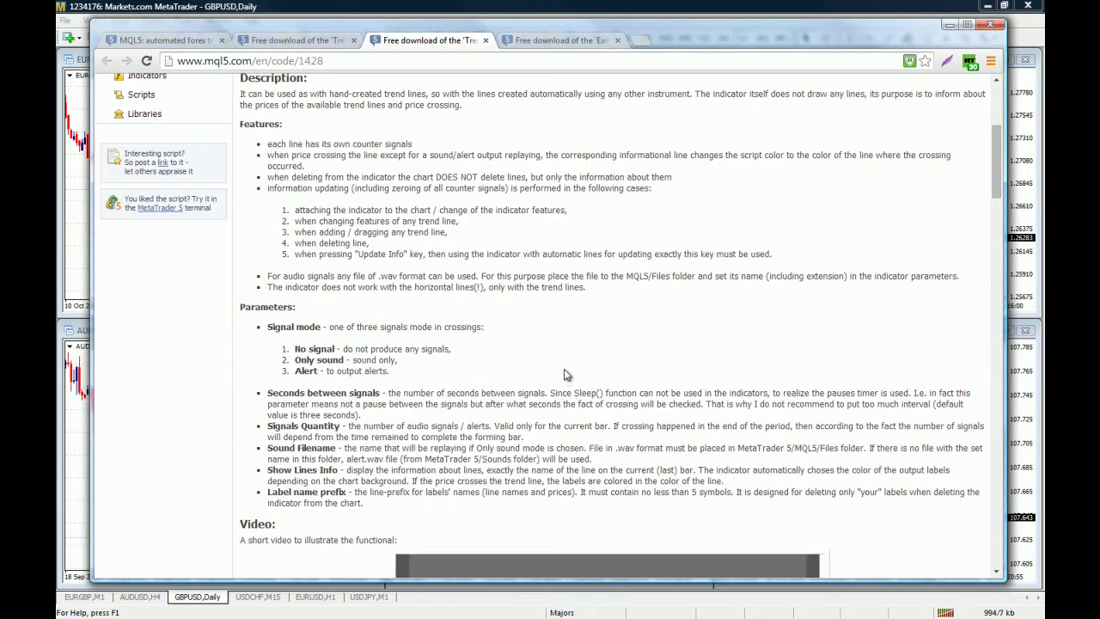
{"action": "scroll", "coordinate": [299, 475], "scroll_direction": "down", "scroll_amount": 3}
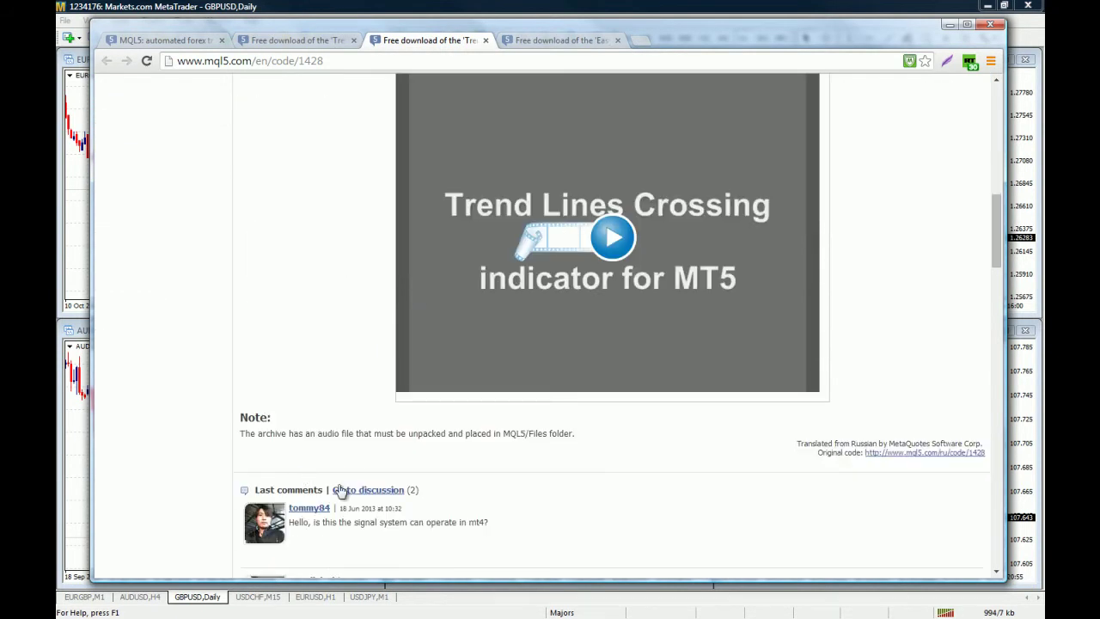
{"action": "scroll", "coordinate": [532, 530], "scroll_direction": "down", "scroll_amount": 1}
{"action": "scroll", "coordinate": [365, 502], "scroll_direction": "up", "scroll_amount": 4}
{"action": "scroll", "coordinate": [365, 505], "scroll_direction": "up", "scroll_amount": 2}
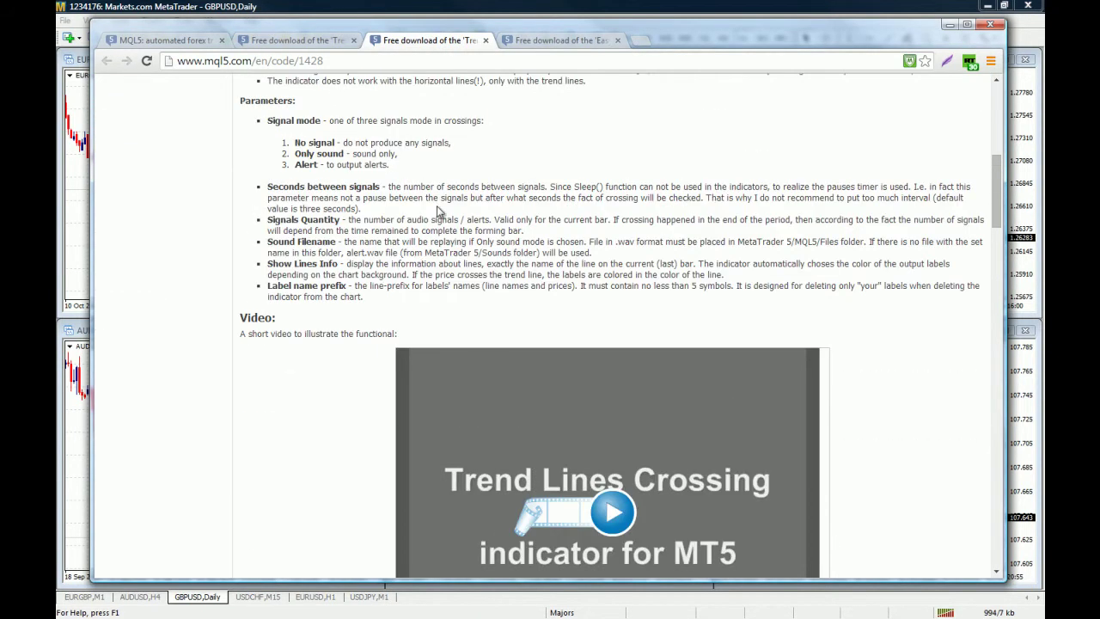
{"action": "left_click", "coordinate": [554, 36]}
{"action": "scroll", "coordinate": [837, 436], "scroll_direction": "down", "scroll_amount": 3}
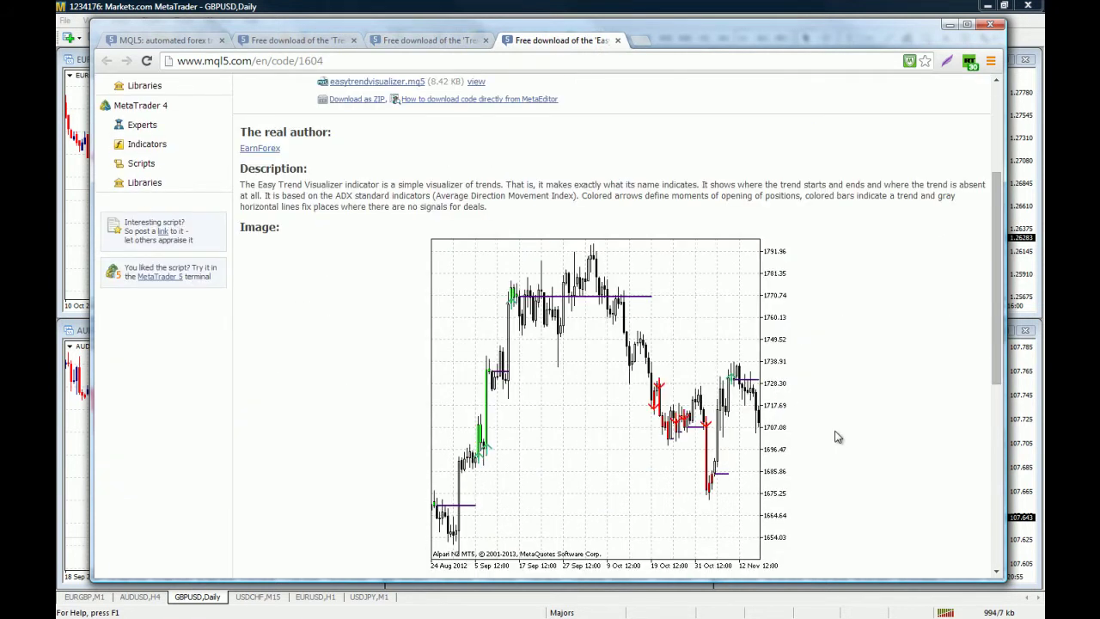
Close the Easy Trend Visualizer tab and return to the several-timeframes Trend Indicator page.
{"action": "scroll", "coordinate": [836, 437], "scroll_direction": "down", "scroll_amount": 6}
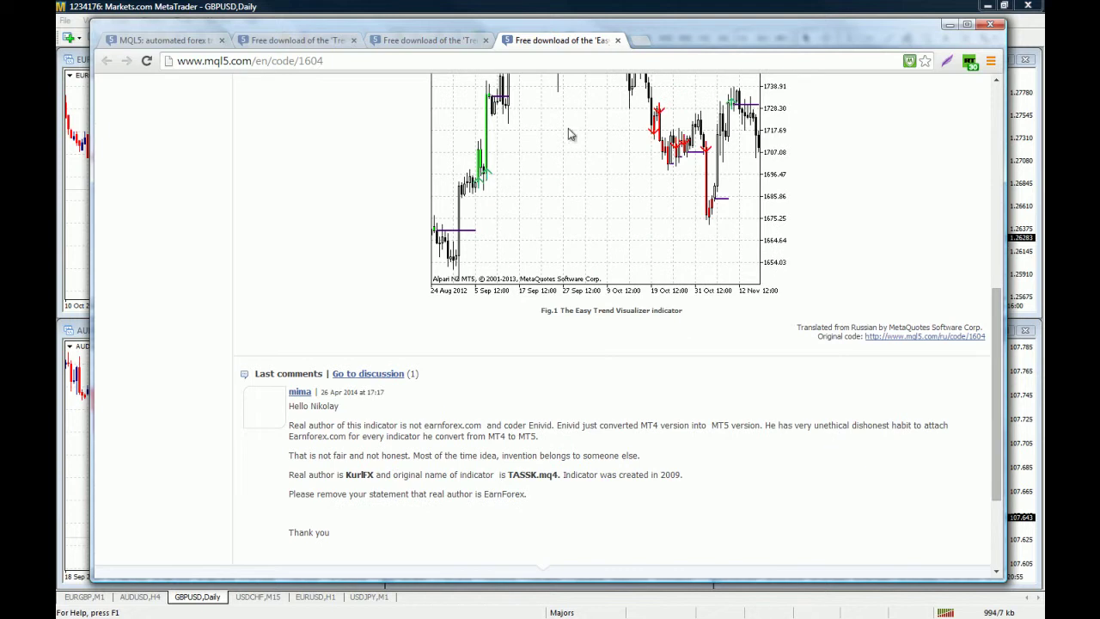
{"action": "left_click", "coordinate": [617, 40]}
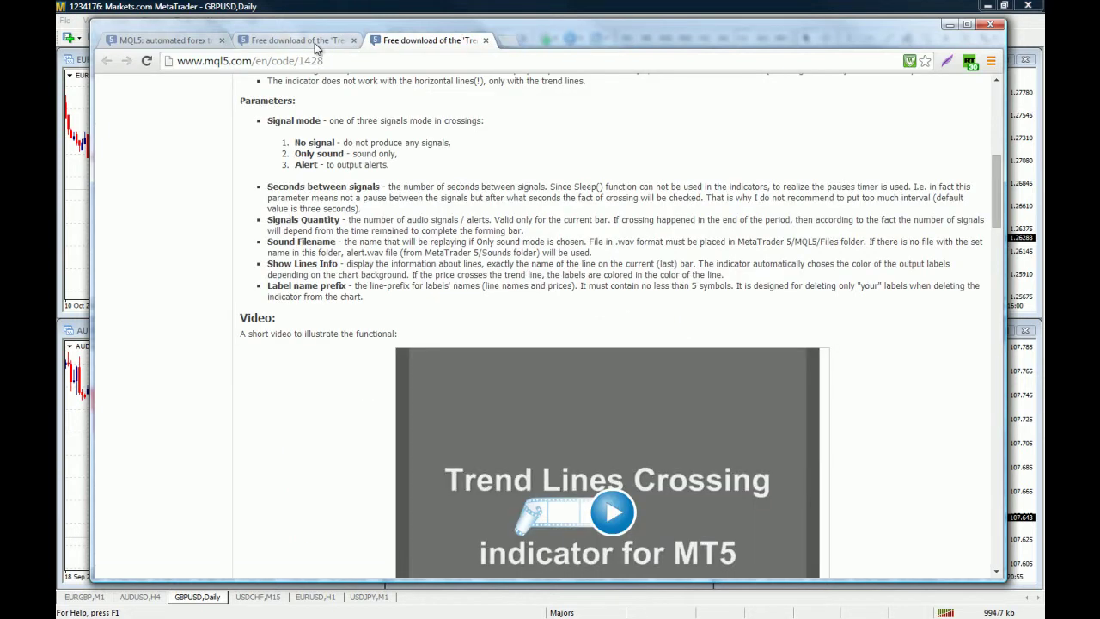
{"action": "left_click", "coordinate": [316, 43]}
{"action": "scroll", "coordinate": [771, 459], "scroll_direction": "down", "scroll_amount": 5}
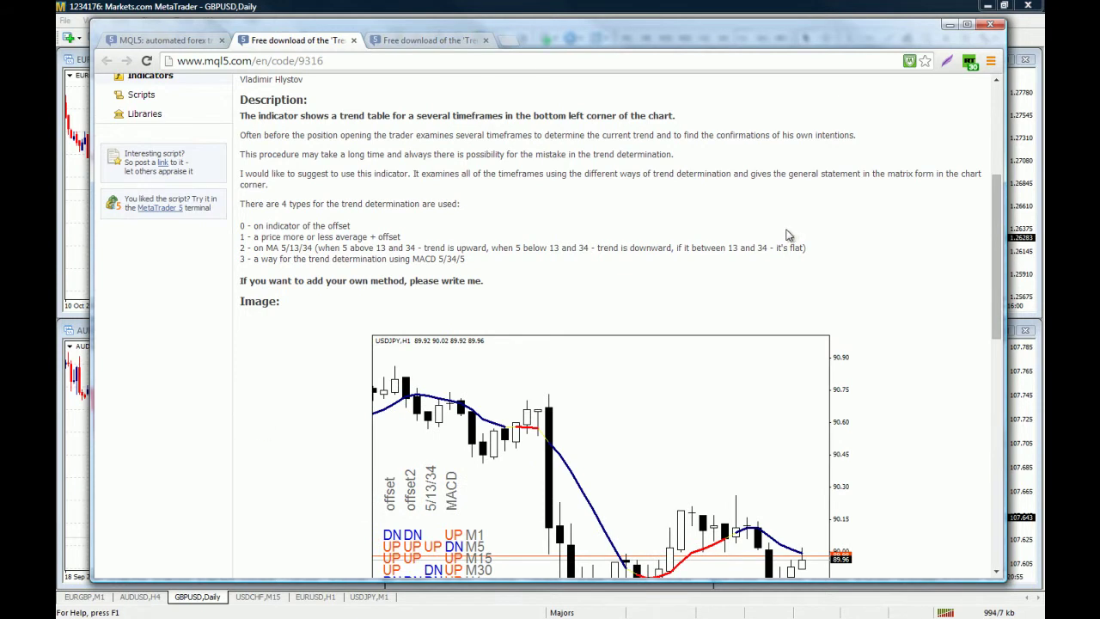
{"action": "scroll", "coordinate": [822, 275], "scroll_direction": "up", "scroll_amount": 1}
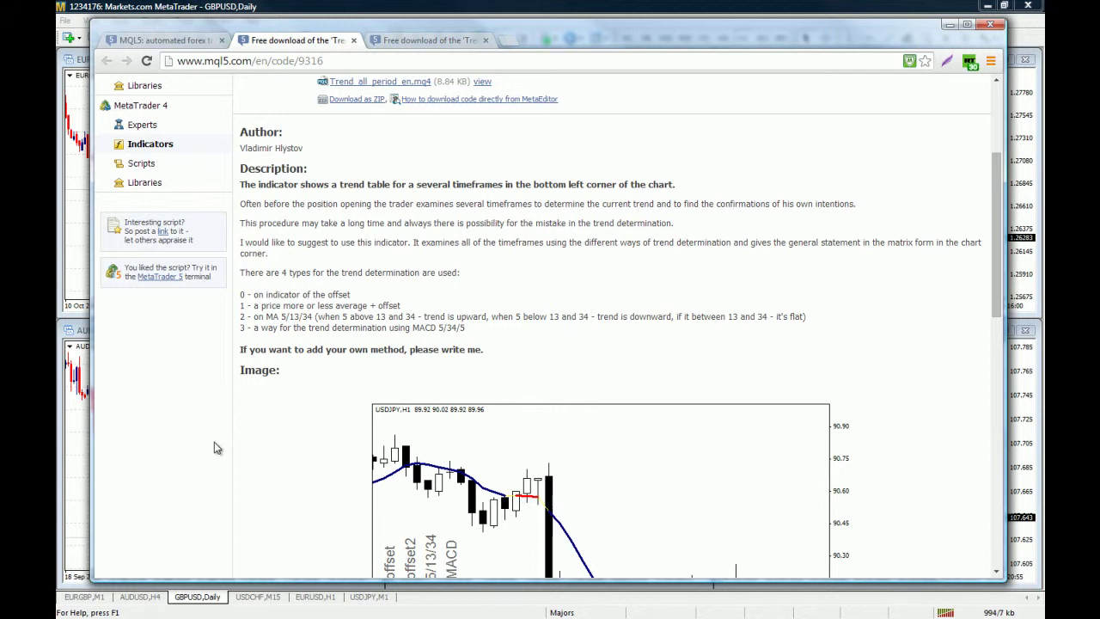
{"action": "scroll", "coordinate": [246, 449], "scroll_direction": "up", "scroll_amount": 2}
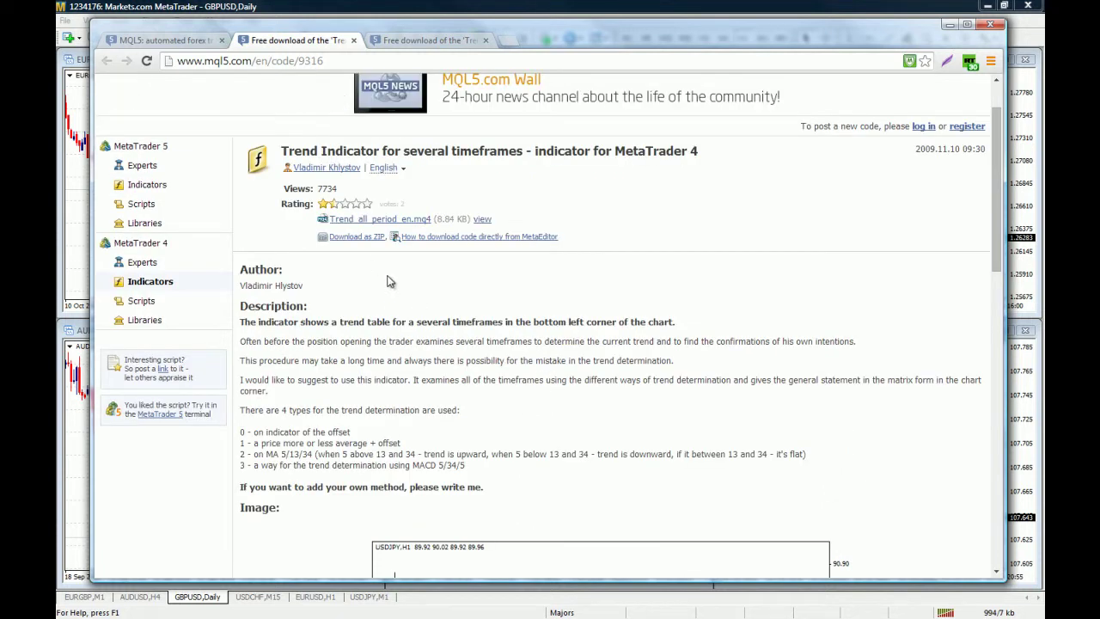
Download the Trend Indicator files as 9316.zip and switch to the Trend Lines Crossing page.
{"action": "left_click", "coordinate": [358, 239]}
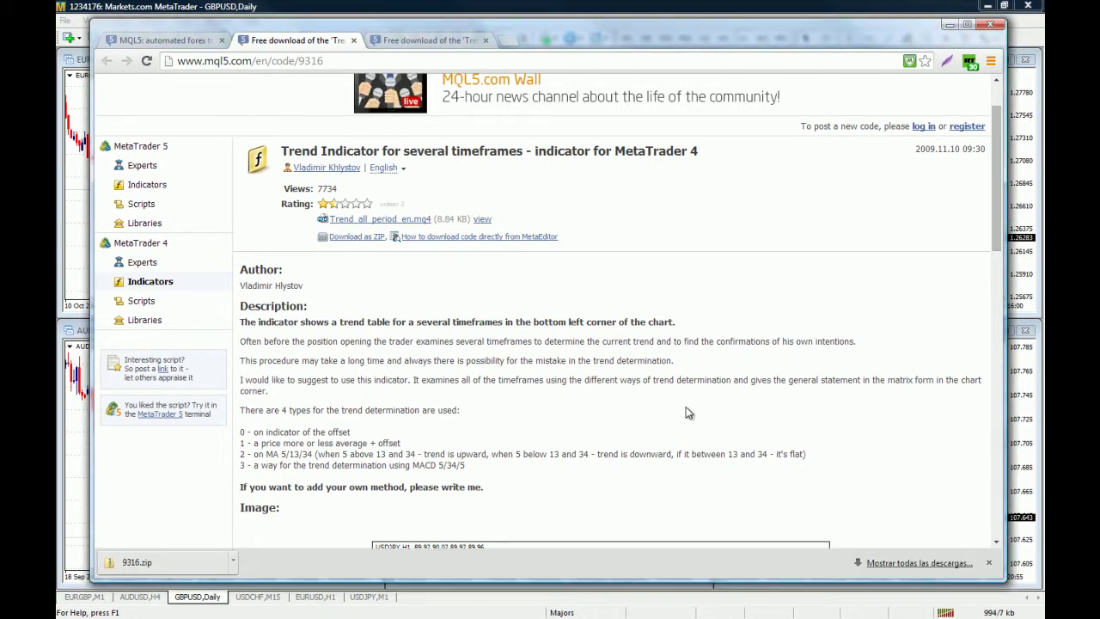
{"action": "scroll", "coordinate": [686, 413], "scroll_direction": "down", "scroll_amount": 1}
{"action": "scroll", "coordinate": [686, 410], "scroll_direction": "down", "scroll_amount": 1}
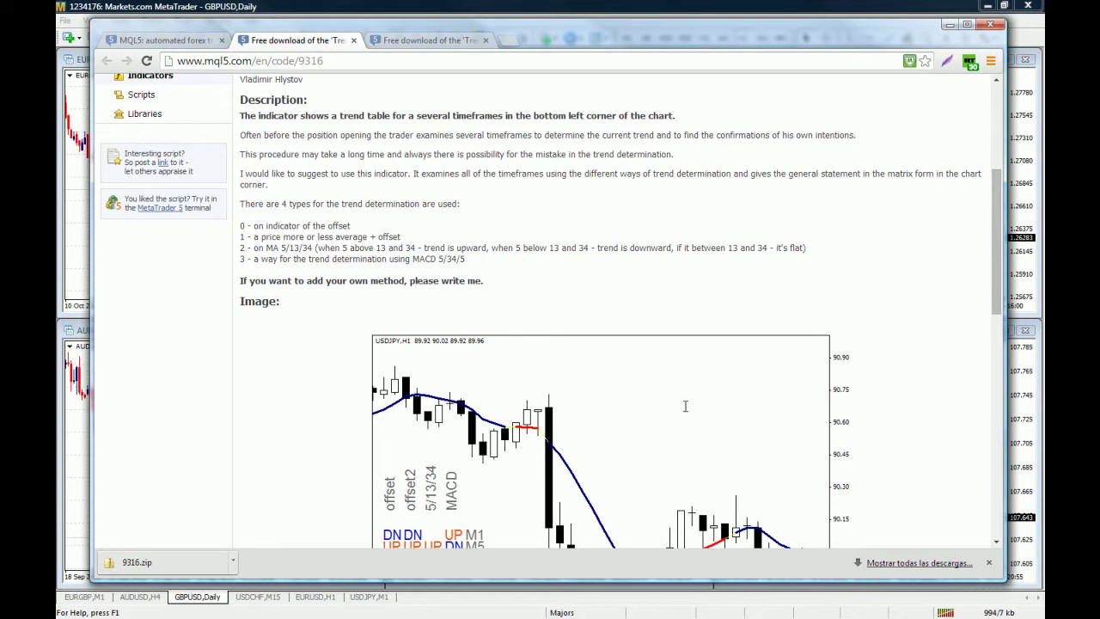
{"action": "left_click", "coordinate": [432, 47]}
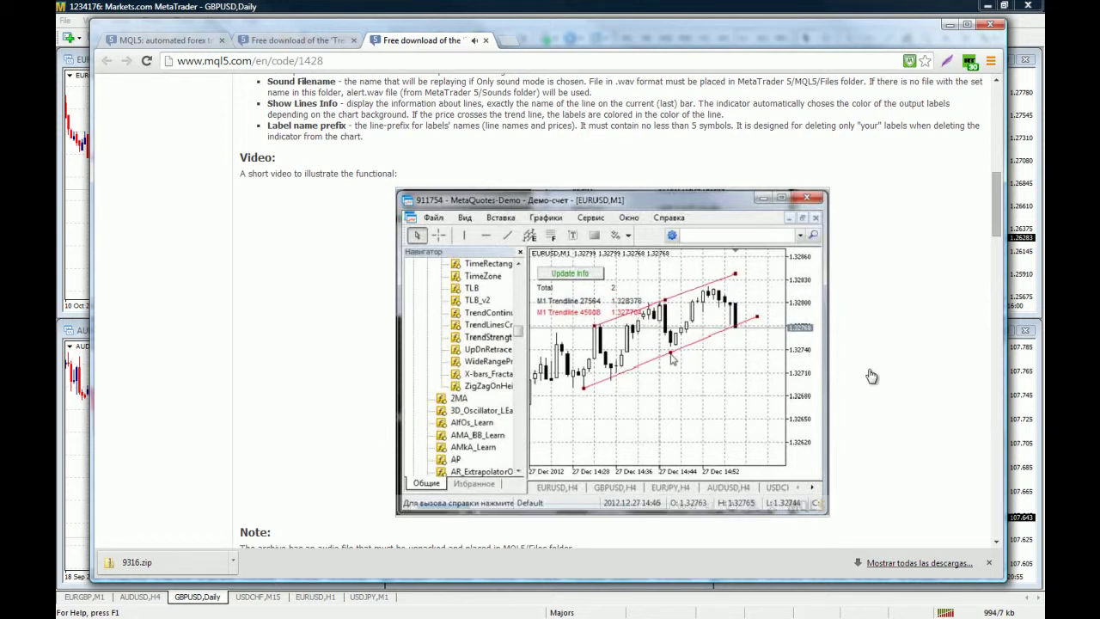
Pause the demo video and download the Trend Lines Crossing files as 1428.zip.
{"action": "left_click", "coordinate": [576, 407]}
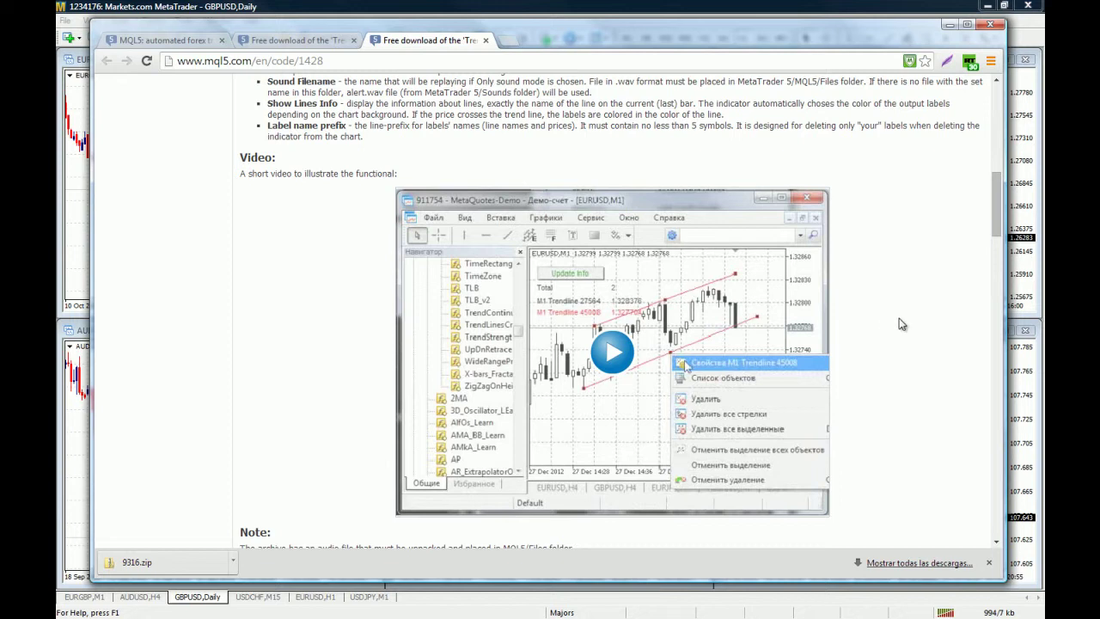
{"action": "mouse_move", "coordinate": [683, 319]}
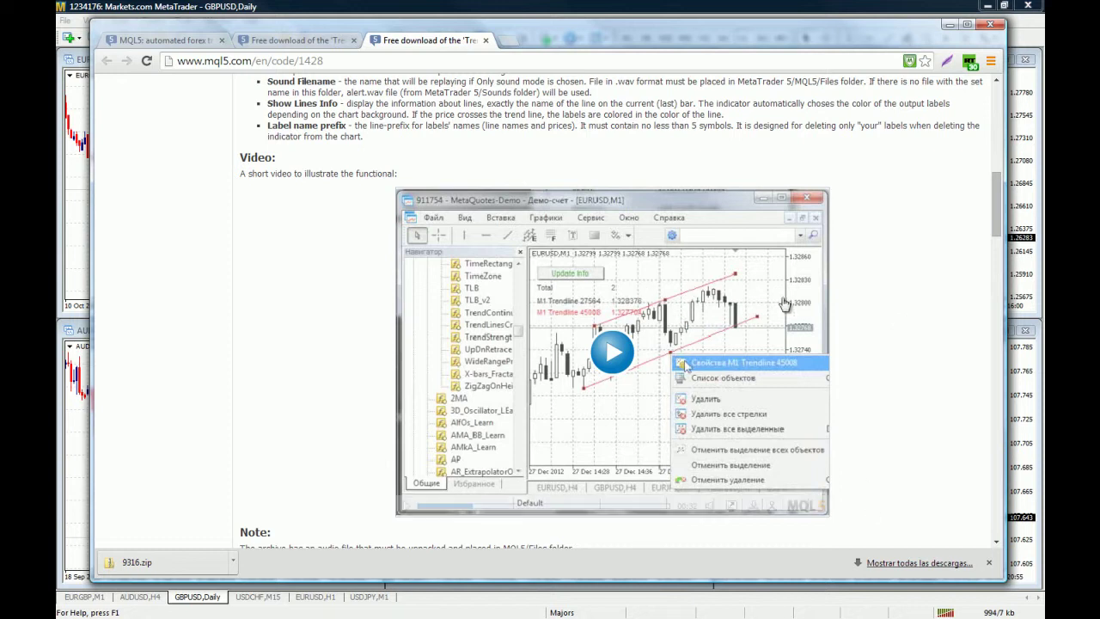
{"action": "scroll", "coordinate": [895, 308], "scroll_direction": "up", "scroll_amount": 10}
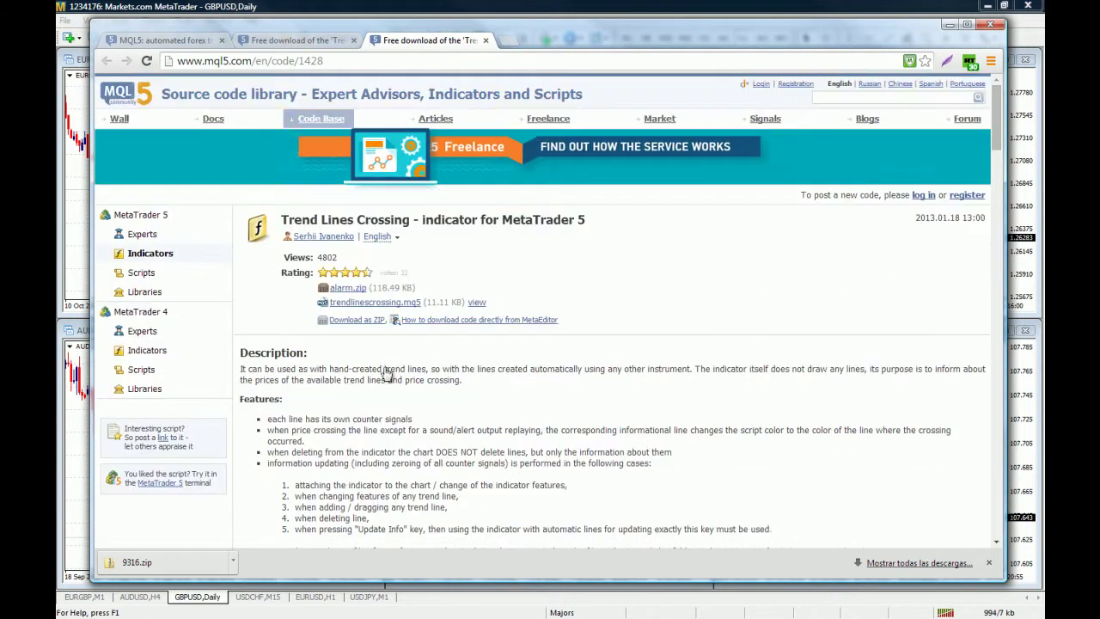
{"action": "left_click", "coordinate": [357, 323]}
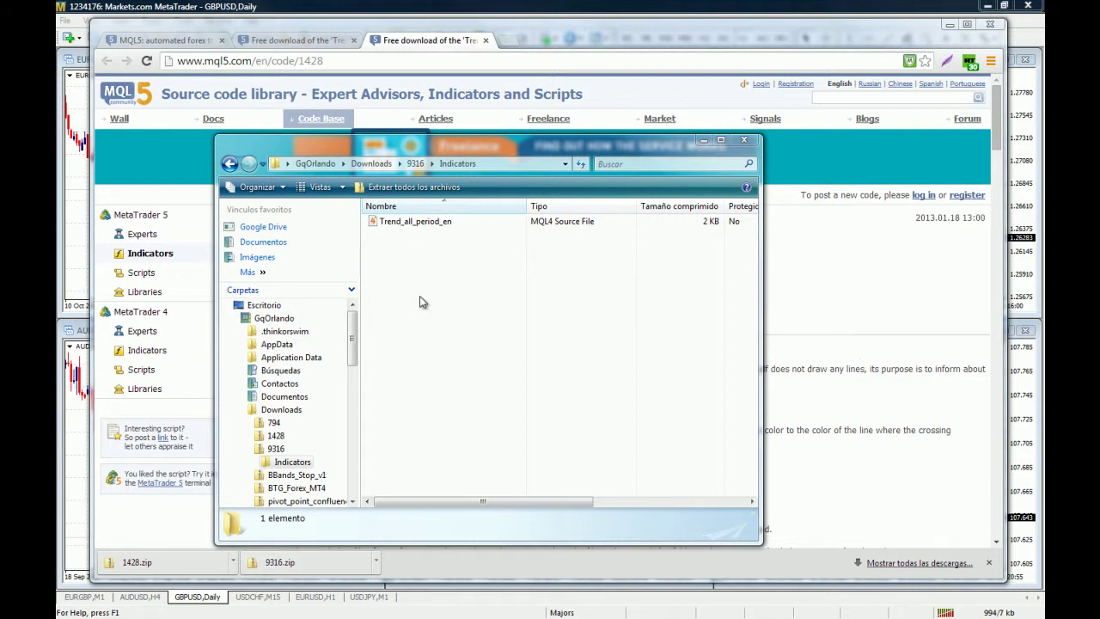
Open Trend_all_period_en.mq4 from the Indicators folder in MetaEditor.
{"action": "left_click", "coordinate": [415, 222]}
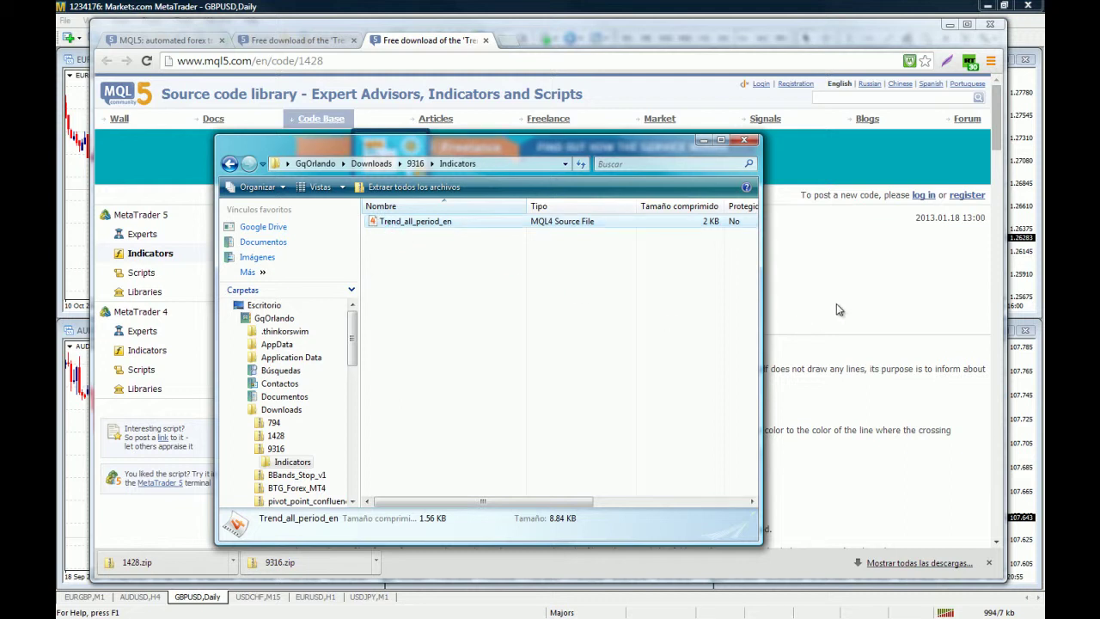
{"action": "double_click", "coordinate": [421, 222]}
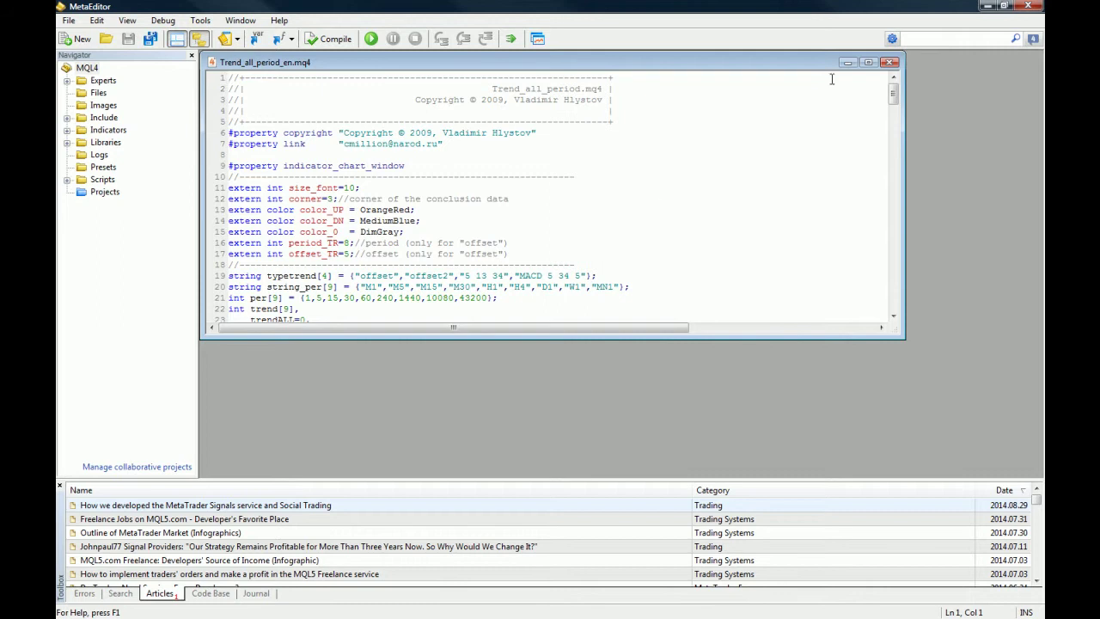
Make a small edit to line 3 of Trend_all_period_en.mq4 and save the file.
{"action": "left_click", "coordinate": [868, 62]}
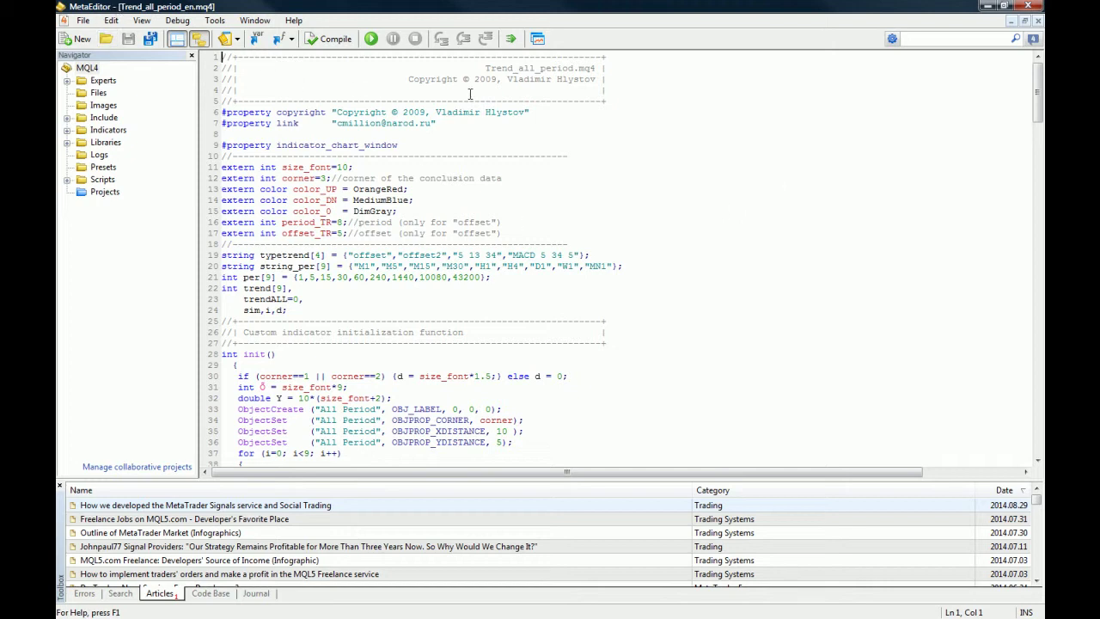
{"action": "left_click", "coordinate": [653, 172]}
{"action": "mouse_move", "coordinate": [1037, 91]}
{"action": "left_mouse_down"}
{"action": "mouse_move", "coordinate": [1034, 383]}
{"action": "mouse_move", "coordinate": [1036, 110]}
{"action": "left_mouse_up"}
{"action": "left_click", "coordinate": [369, 78]}
{"action": "key", "text": "BackSpace"}
{"action": "left_click", "coordinate": [133, 39]}
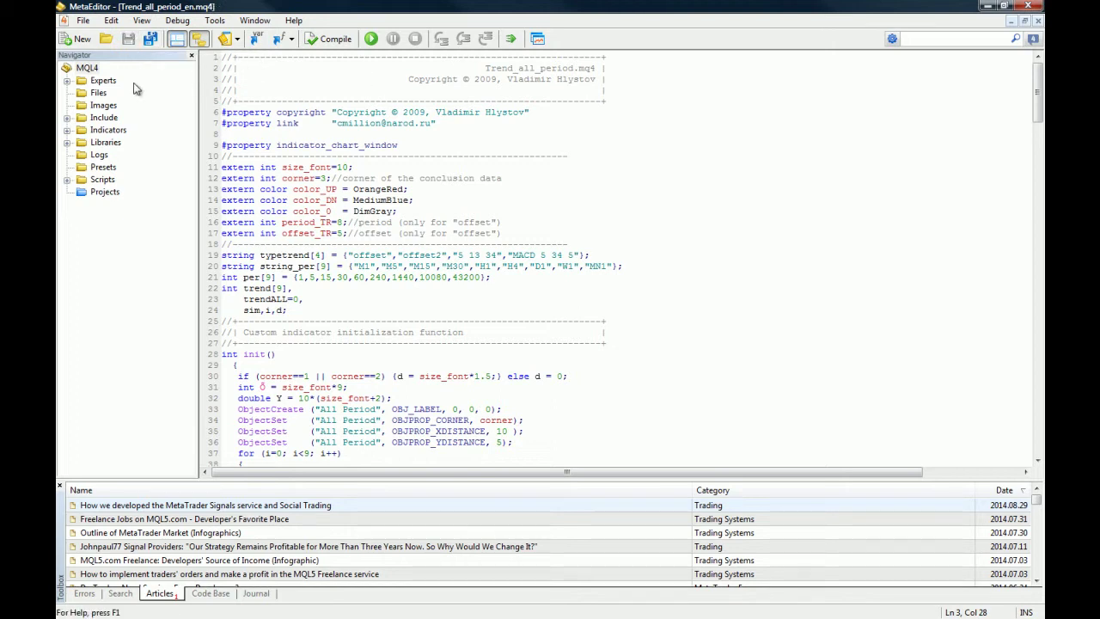
Close the code editor, return to the MetaTrader terminal and activate the GBPUSD Daily chart.
{"action": "left_click", "coordinate": [1029, 7]}
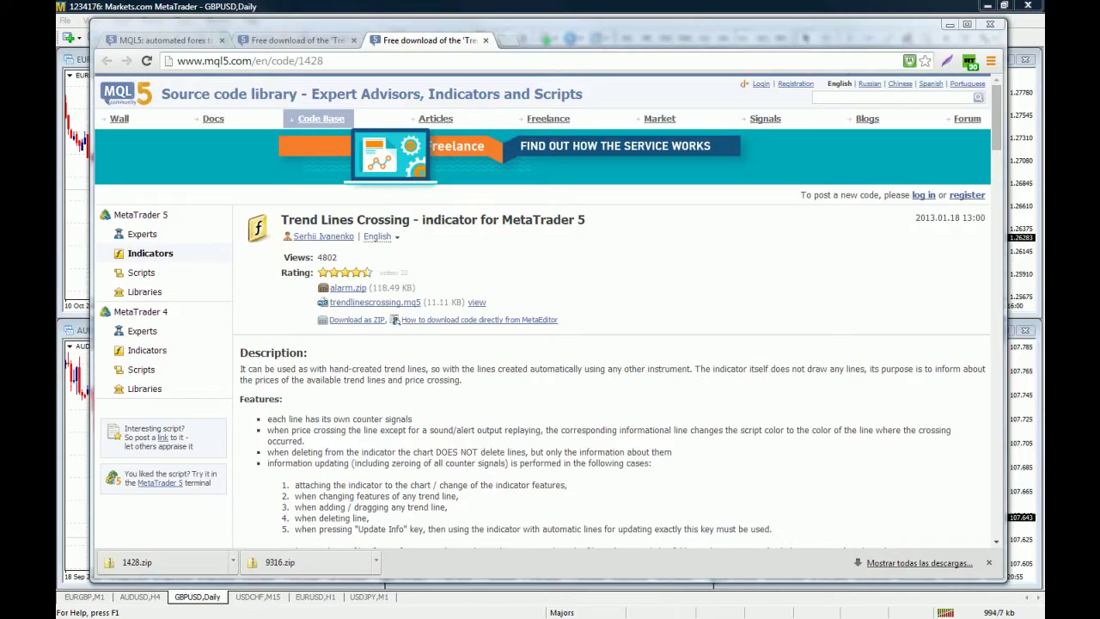
{"action": "left_click", "coordinate": [1024, 166]}
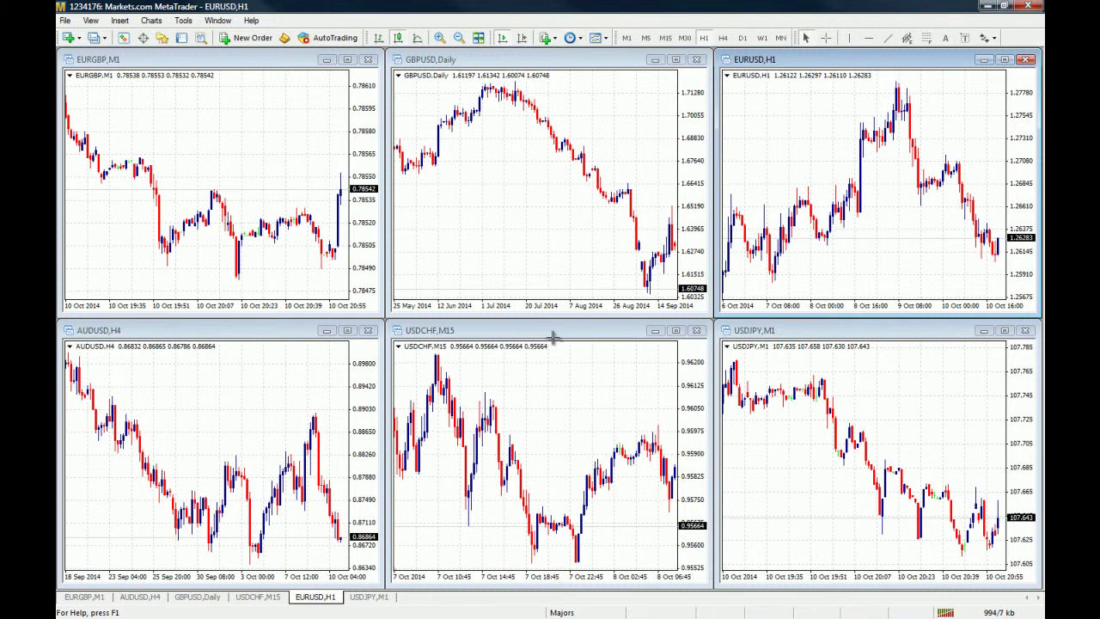
{"action": "left_click", "coordinate": [547, 38]}
{"action": "mouse_move", "coordinate": [559, 220]}
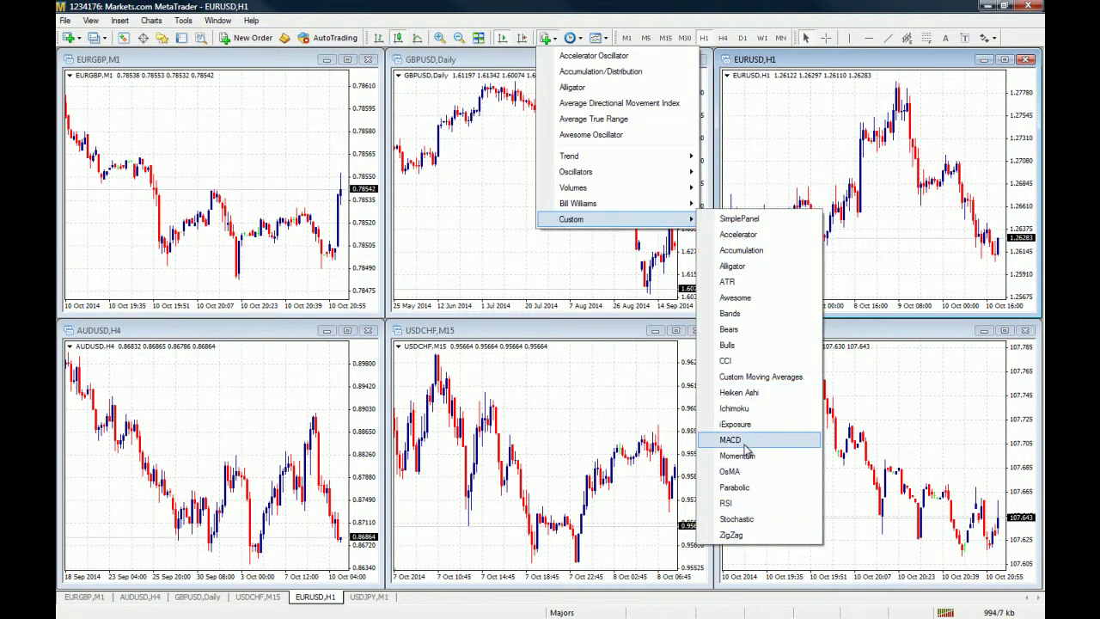
{"action": "left_click", "coordinate": [589, 255]}
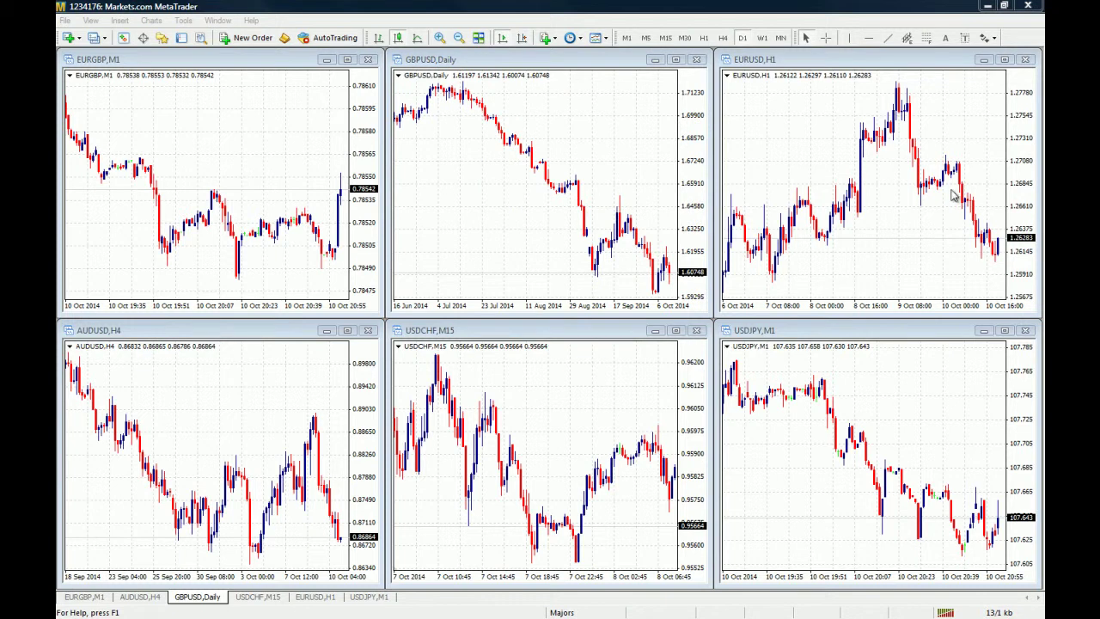
Choose Custom > Trend_all_period_en from the Indicators dropdown for the GBPUSD Daily chart.
{"action": "left_click", "coordinate": [608, 151]}
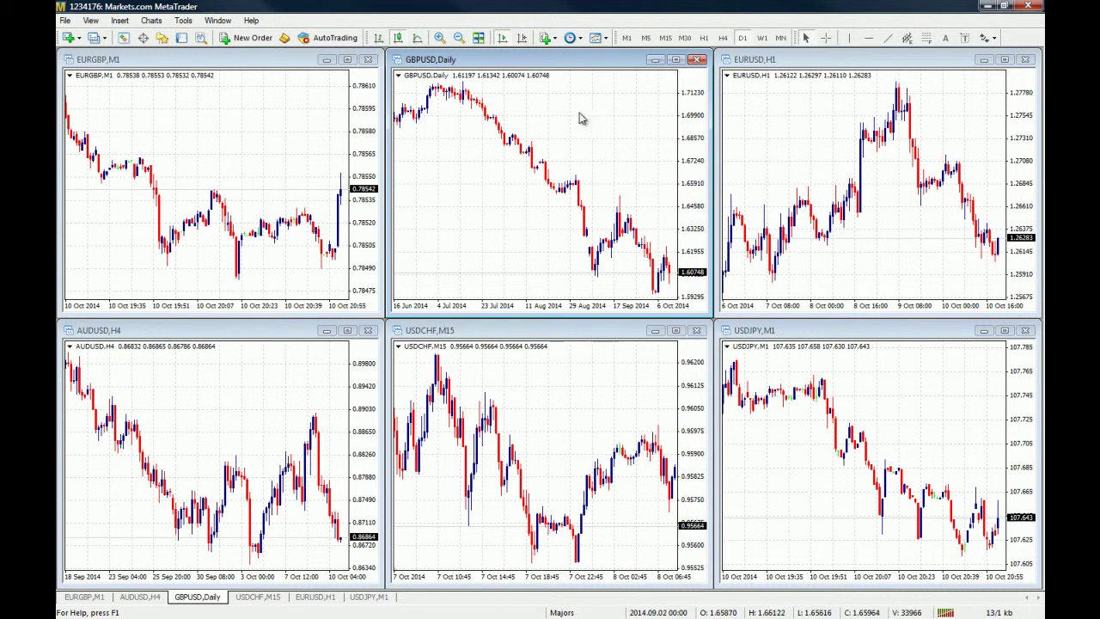
{"action": "left_click", "coordinate": [550, 39]}
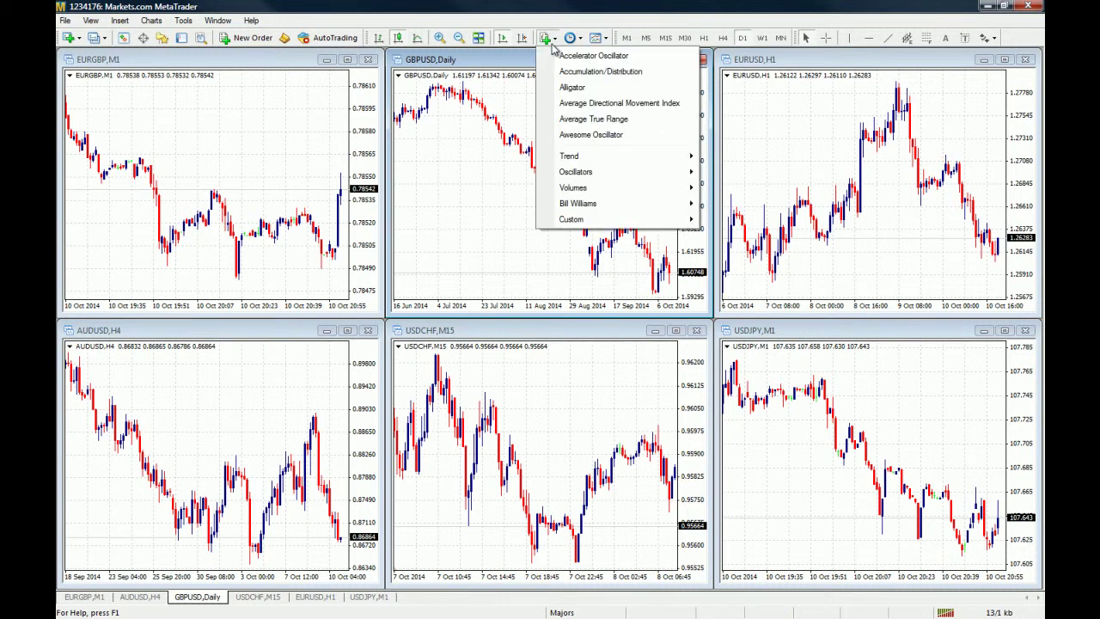
{"action": "mouse_move", "coordinate": [574, 223]}
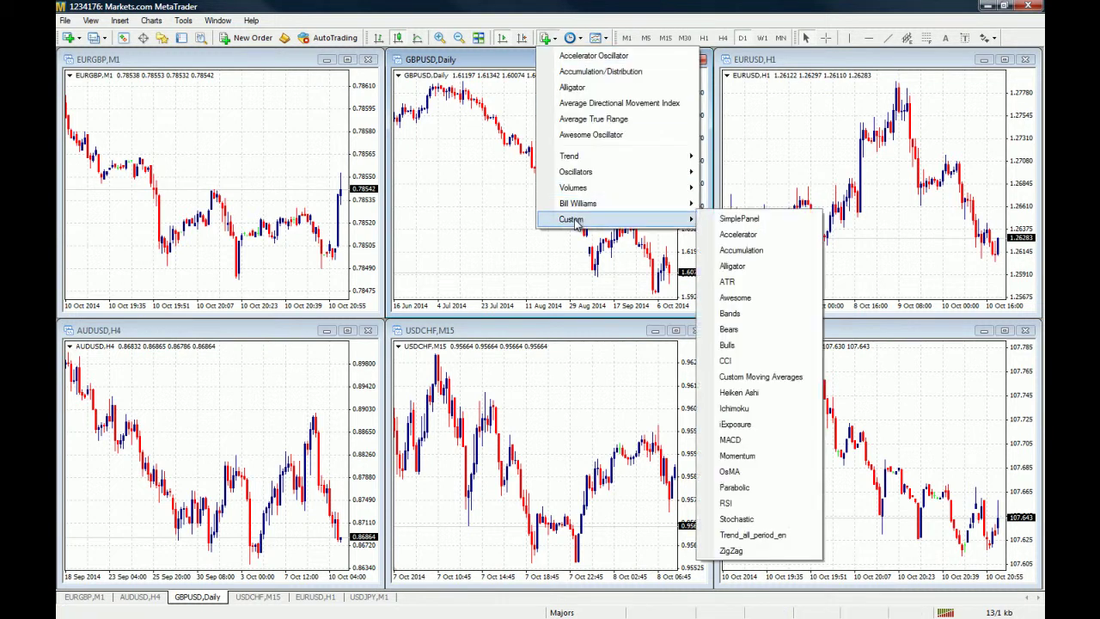
{"action": "left_click", "coordinate": [761, 536]}
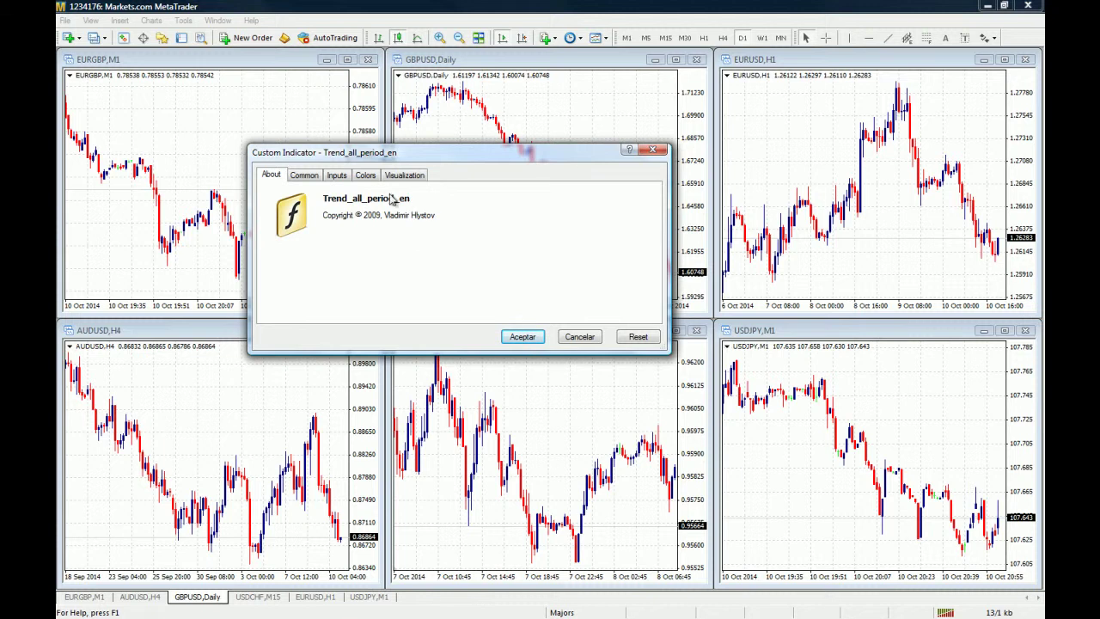
Change Trend_all_period_en's size_font input from 10 to 7, then move the dialog aside.
{"action": "left_click", "coordinate": [304, 177]}
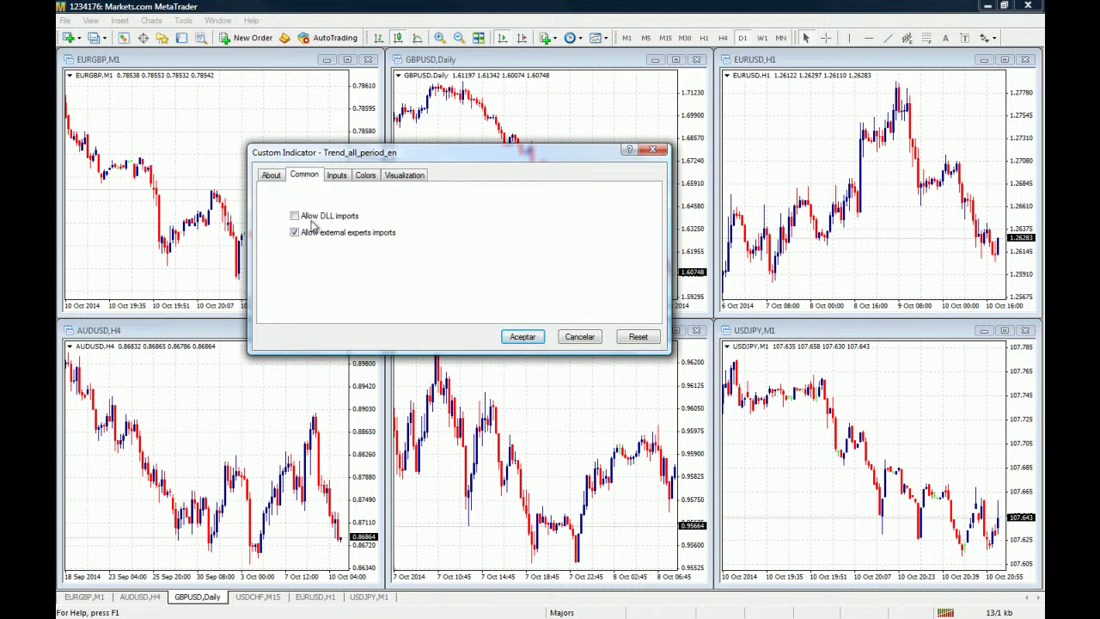
{"action": "left_click", "coordinate": [336, 177]}
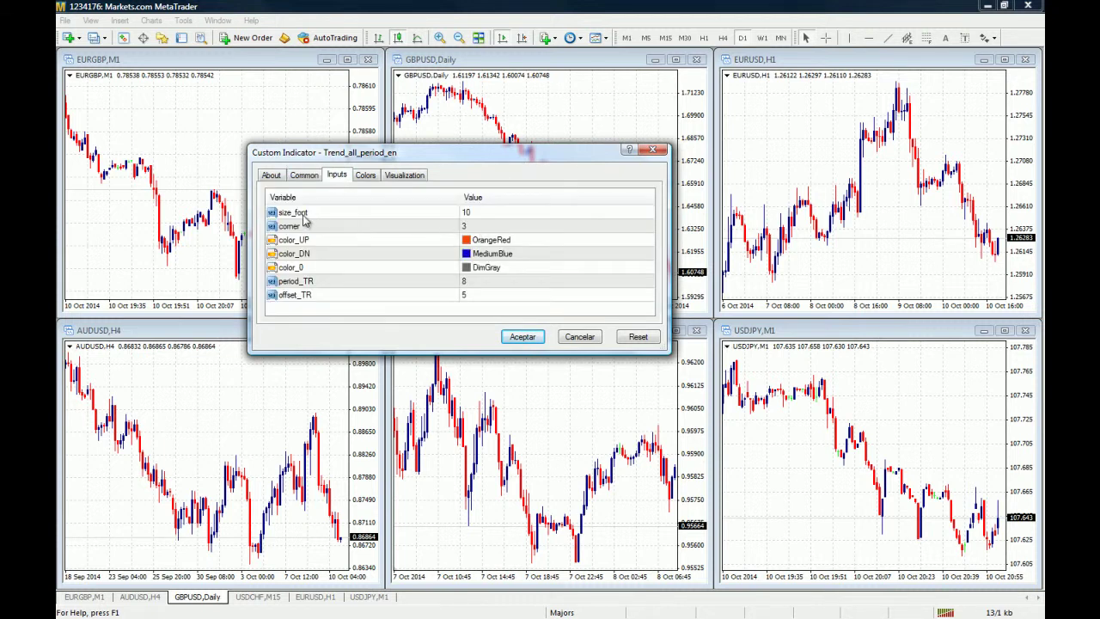
{"action": "double_click", "coordinate": [494, 210]}
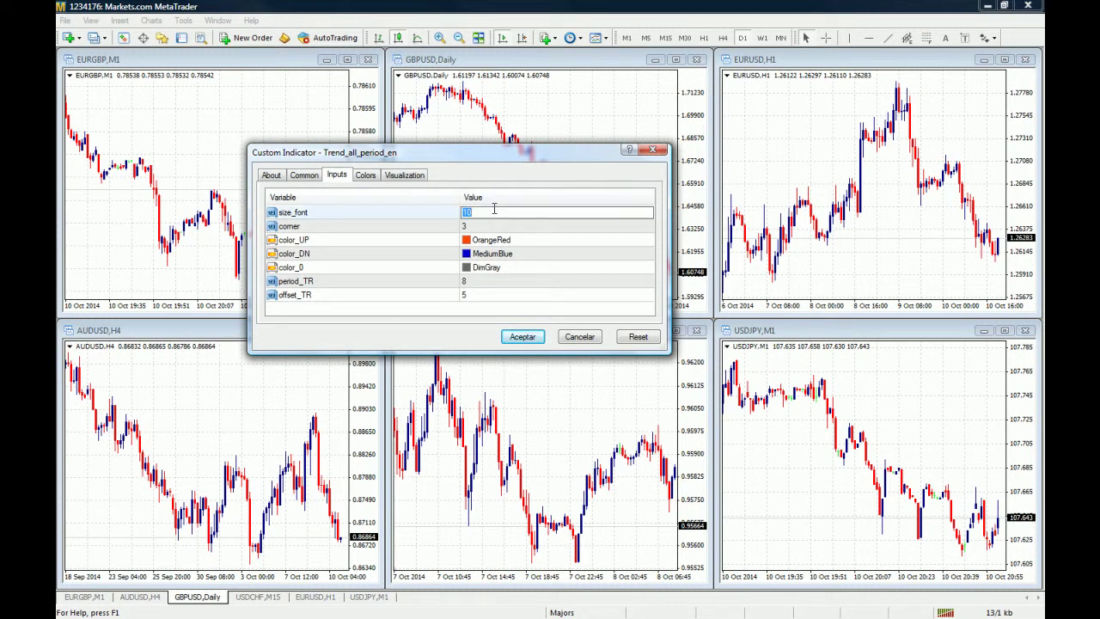
{"action": "type", "text": "7"}
{"action": "left_click", "coordinate": [485, 228]}
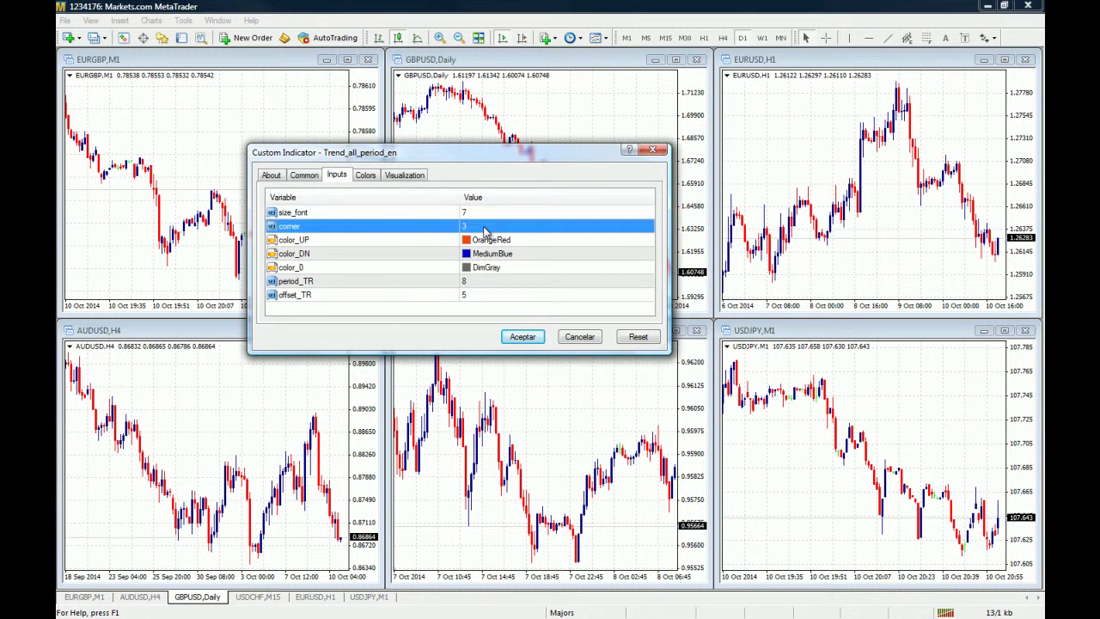
{"action": "left_click_drag", "start_coordinate": [495, 157], "coordinate": [761, 319]}
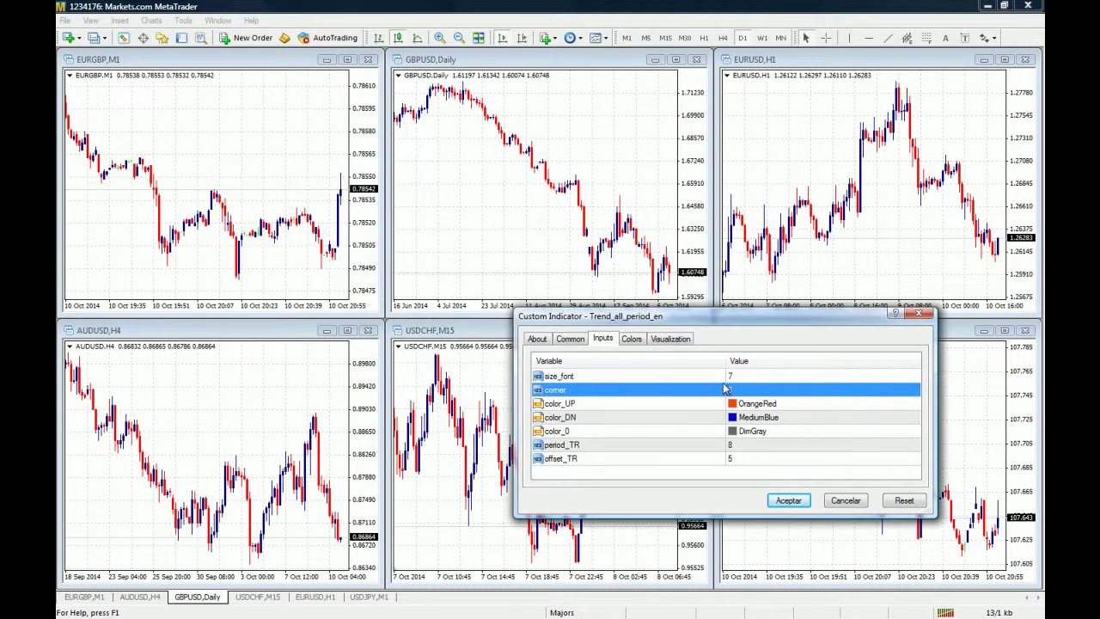
Attach the indicator to GBPUSD, switch the chart to M15, then maximize and re-tile it.
{"action": "left_click", "coordinate": [788, 507]}
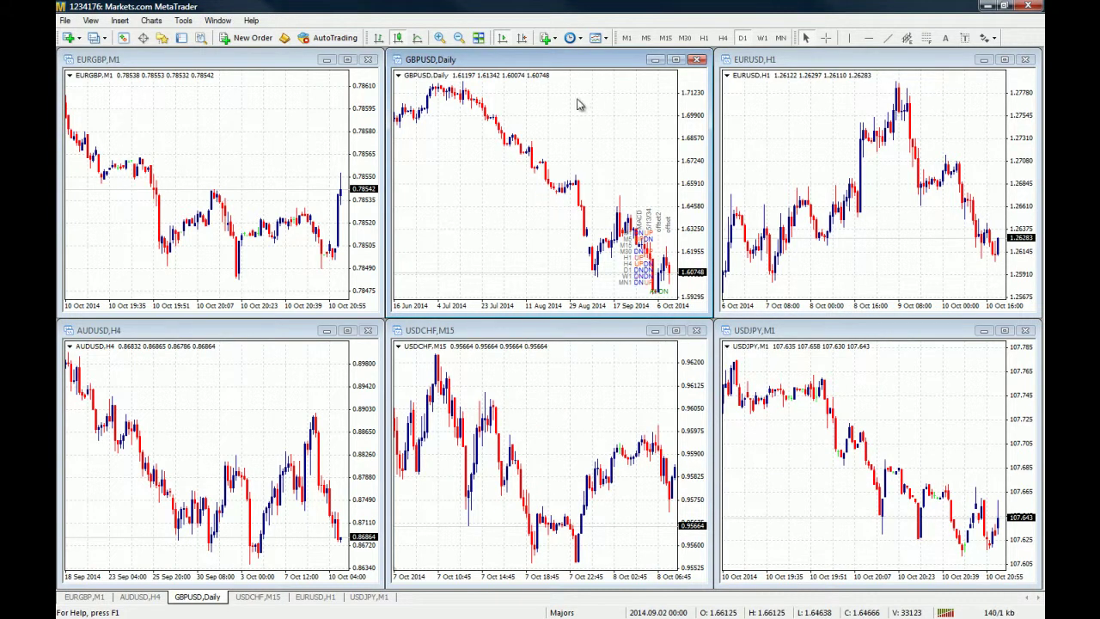
{"action": "left_click", "coordinate": [704, 38]}
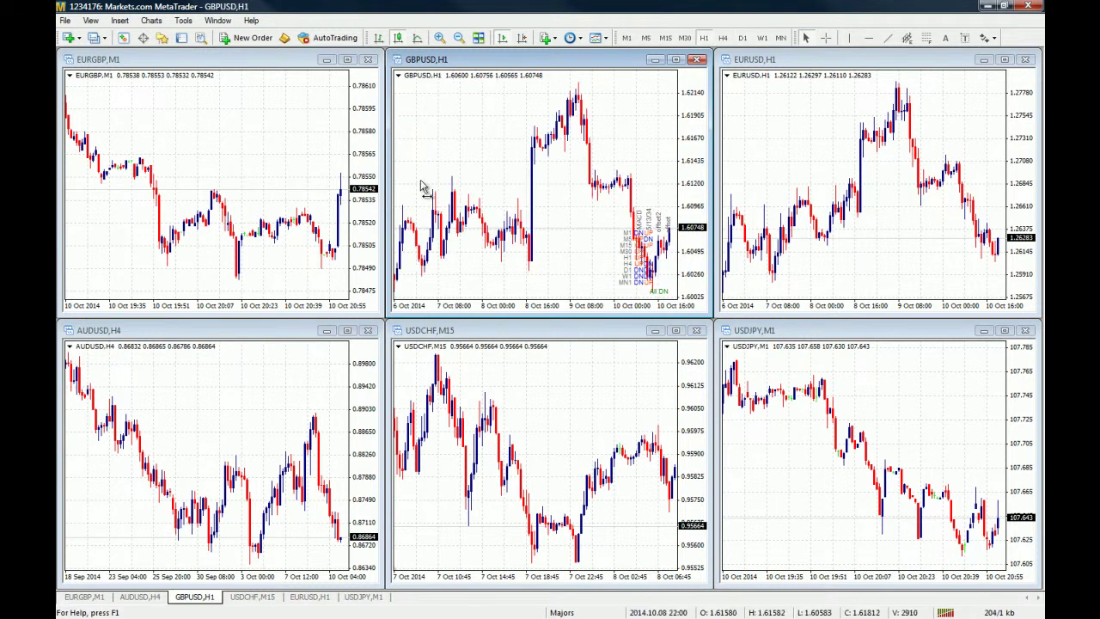
{"action": "left_click", "coordinate": [666, 38]}
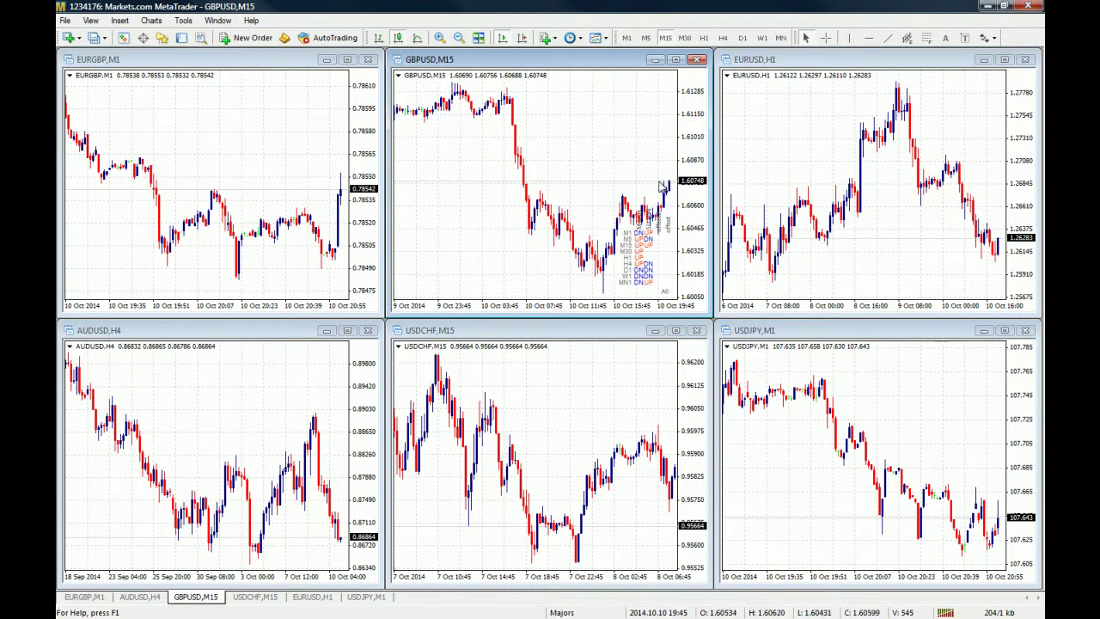
{"action": "left_click", "coordinate": [676, 59]}
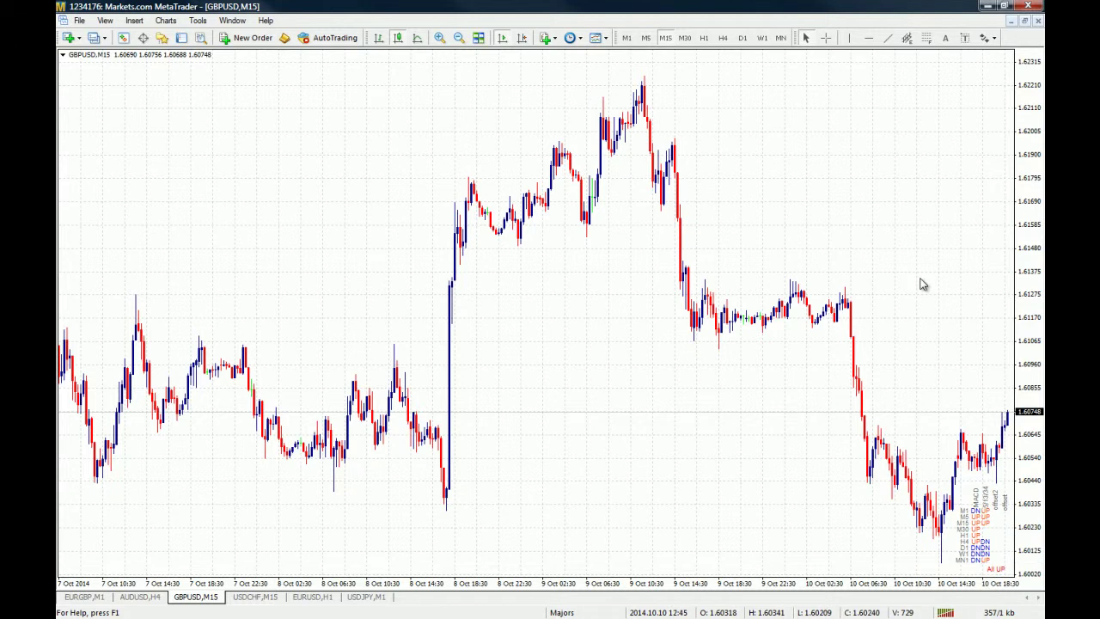
{"action": "left_click", "coordinate": [1024, 20]}
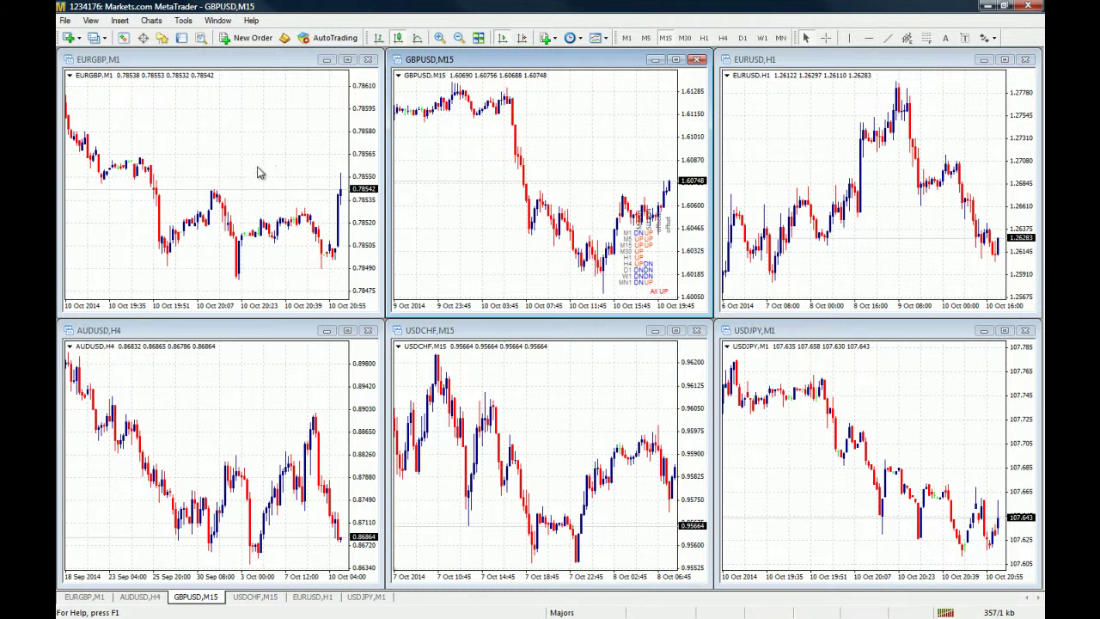
Drag Trend_all_period_en from the Navigator's Indicators onto the AUDUSD H4 chart and confirm.
{"action": "left_click", "coordinate": [162, 38]}
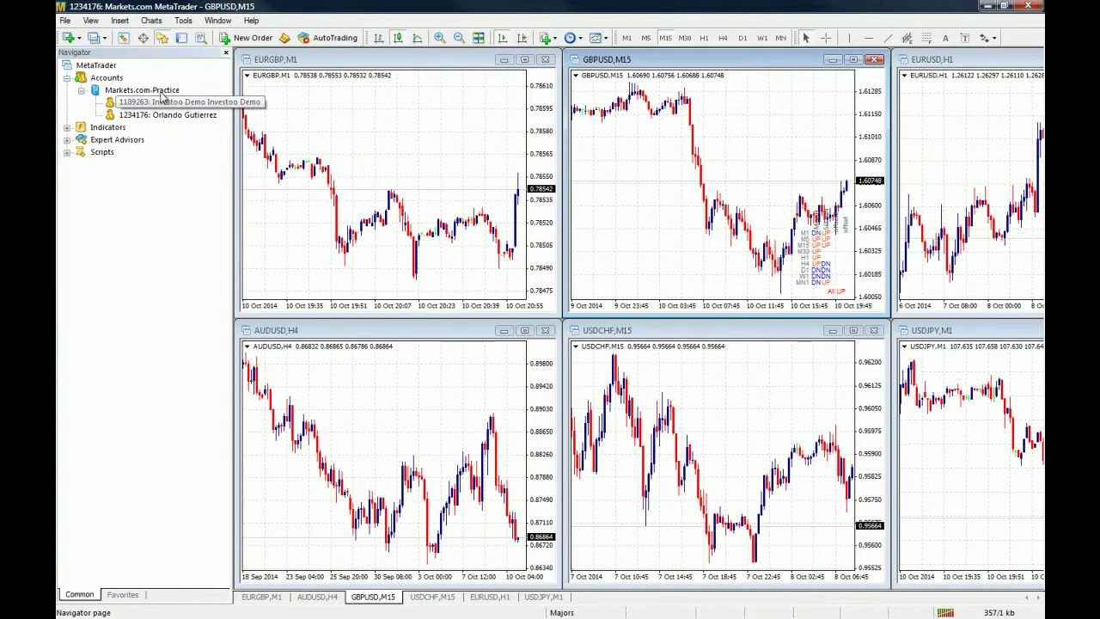
{"action": "left_click", "coordinate": [67, 128]}
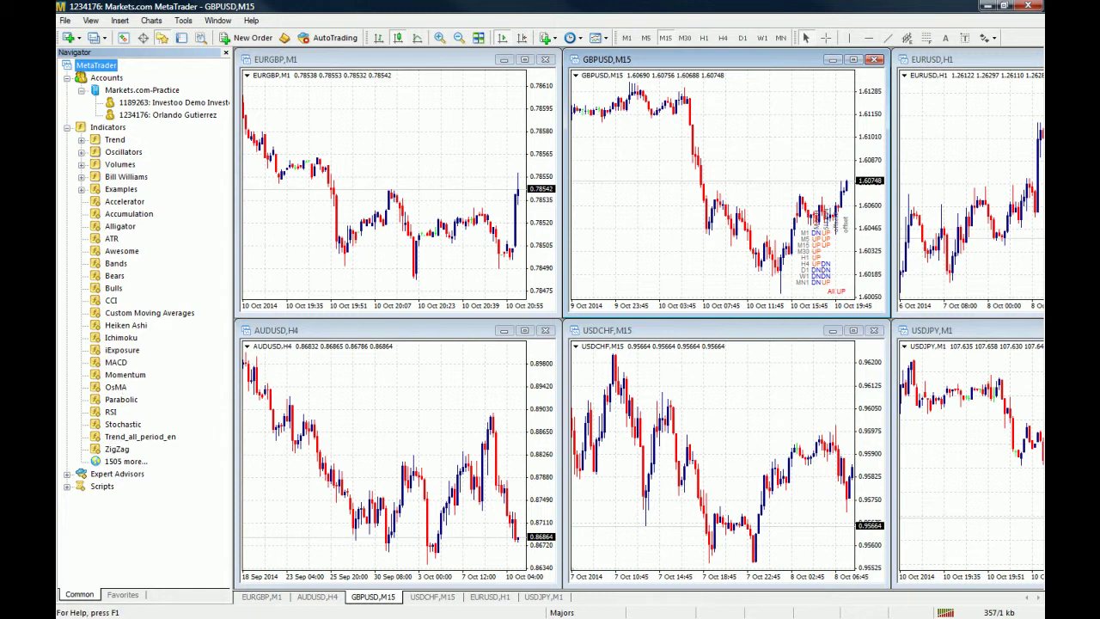
{"action": "left_click", "coordinate": [156, 441]}
{"action": "left_click_drag", "start_coordinate": [156, 441], "coordinate": [383, 432]}
{"action": "left_click", "coordinate": [791, 500]}
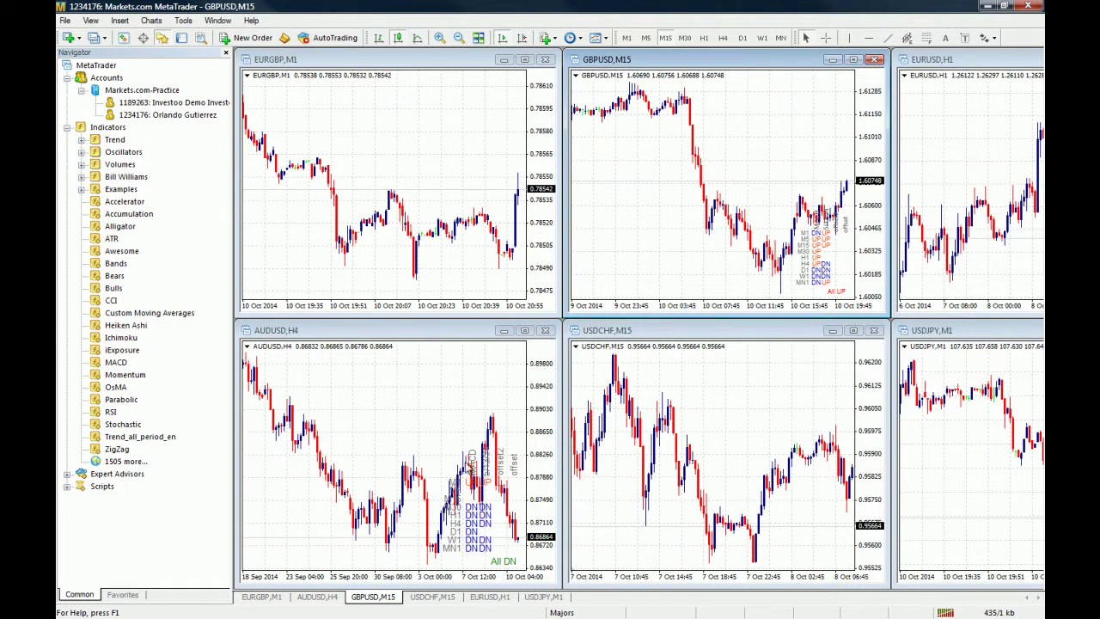
Via the Indicators List, change AUDUSD's Trend_all_period_en corner input from 3 to 1.
{"action": "right_click", "coordinate": [386, 398]}
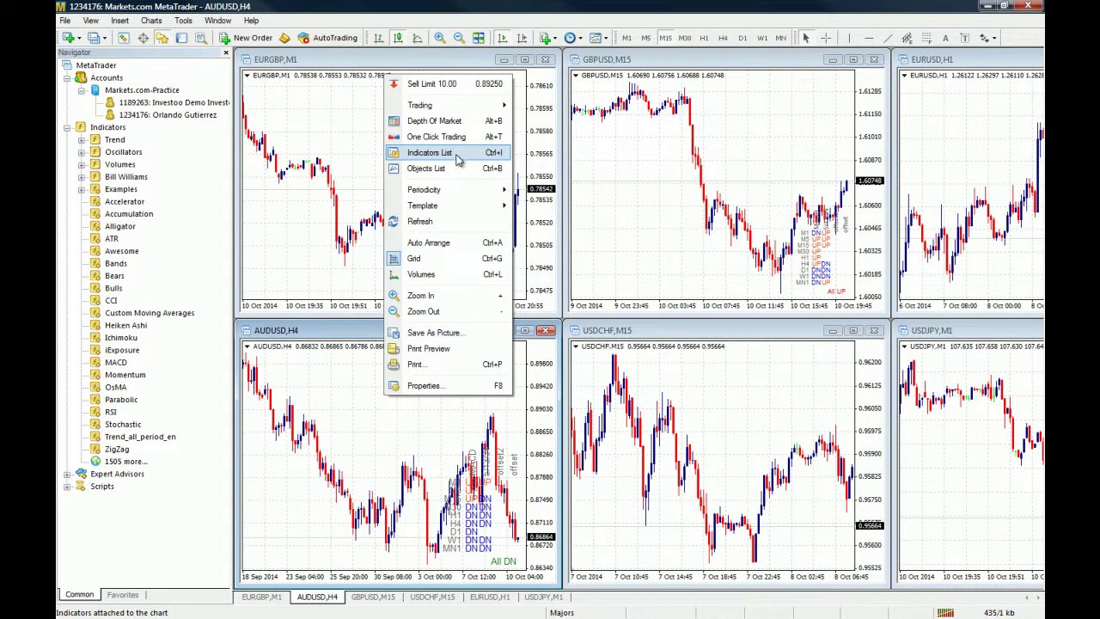
{"action": "left_click", "coordinate": [457, 156]}
{"action": "double_click", "coordinate": [178, 117]}
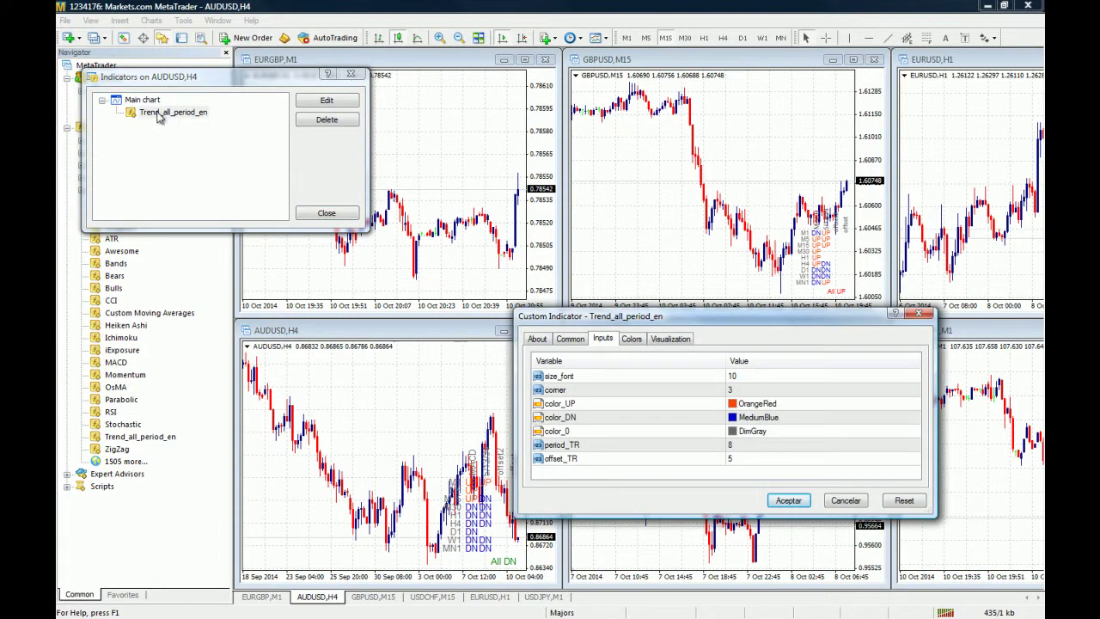
{"action": "double_click", "coordinate": [736, 390]}
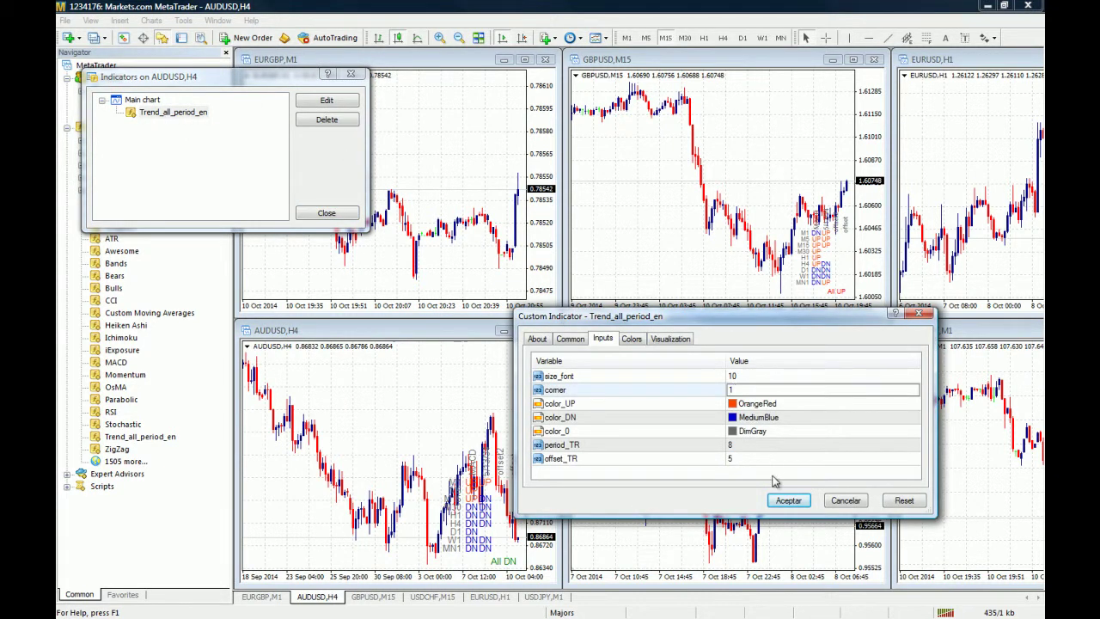
{"action": "left_click", "coordinate": [784, 500]}
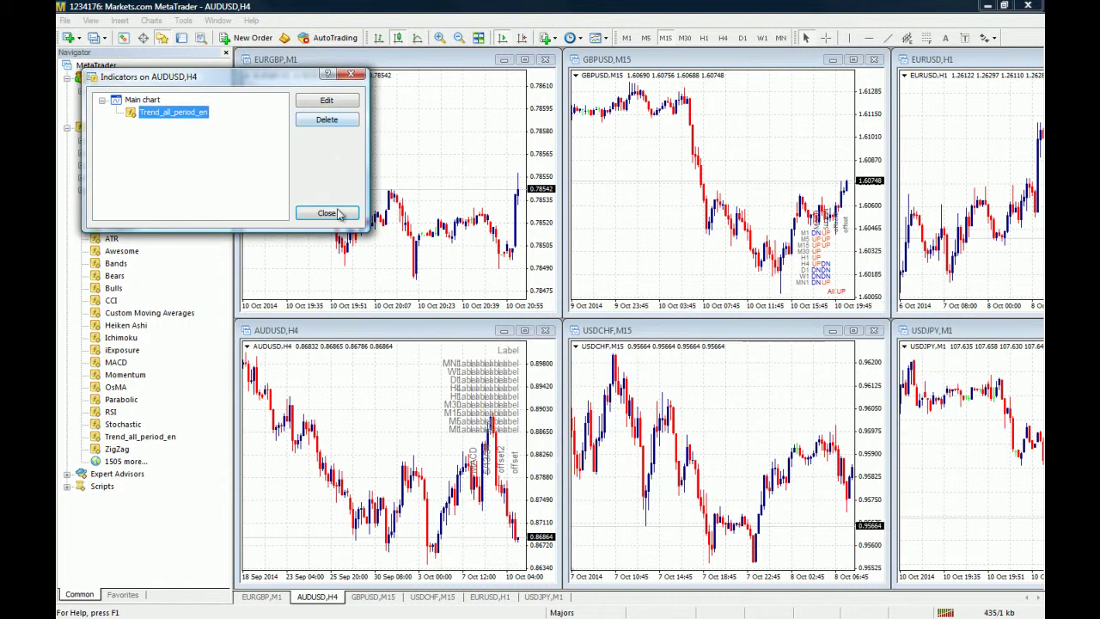
{"action": "left_click", "coordinate": [326, 213]}
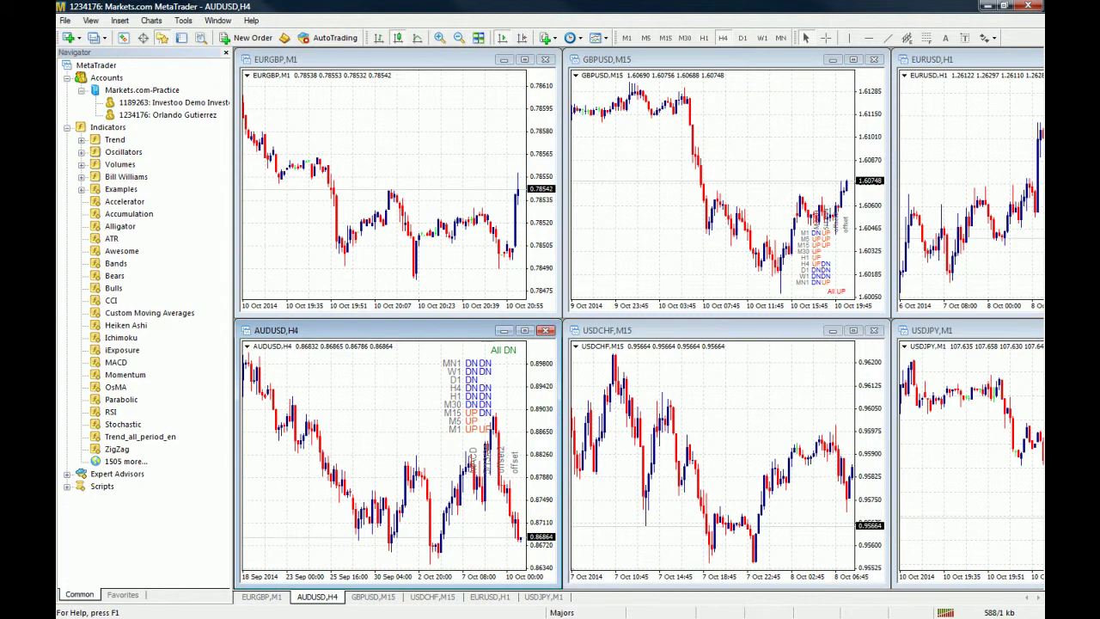